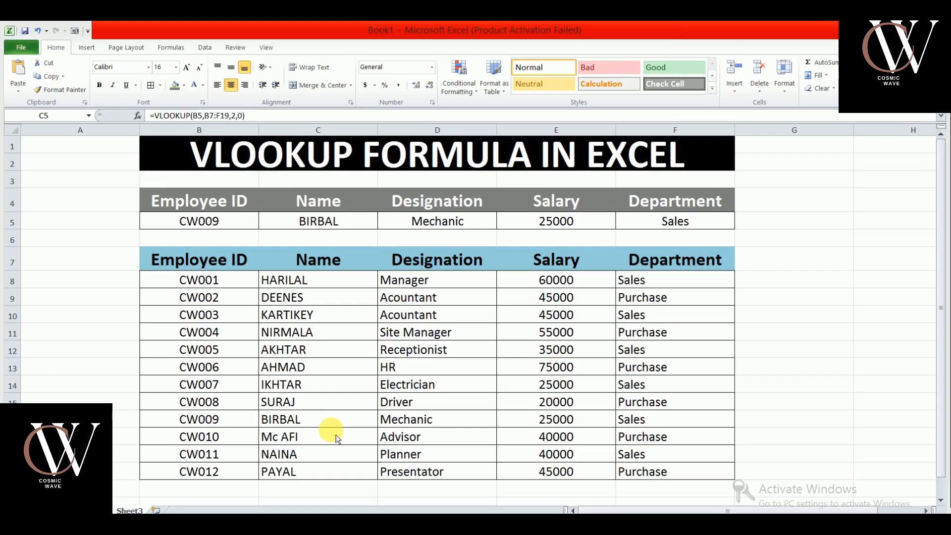
# Examine the lookup row and the header rows of the employee table.
pyautogui.click(139, 262)
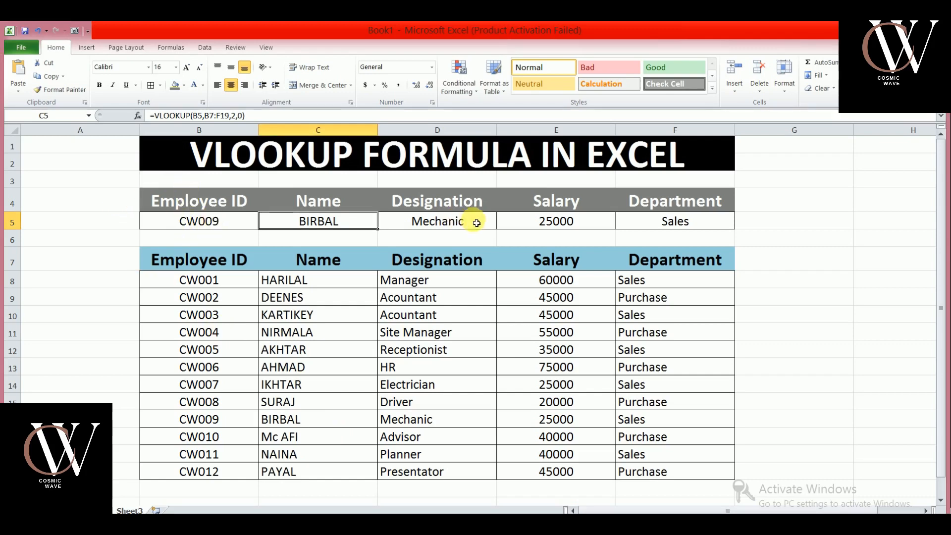
pyautogui.click(225, 225)
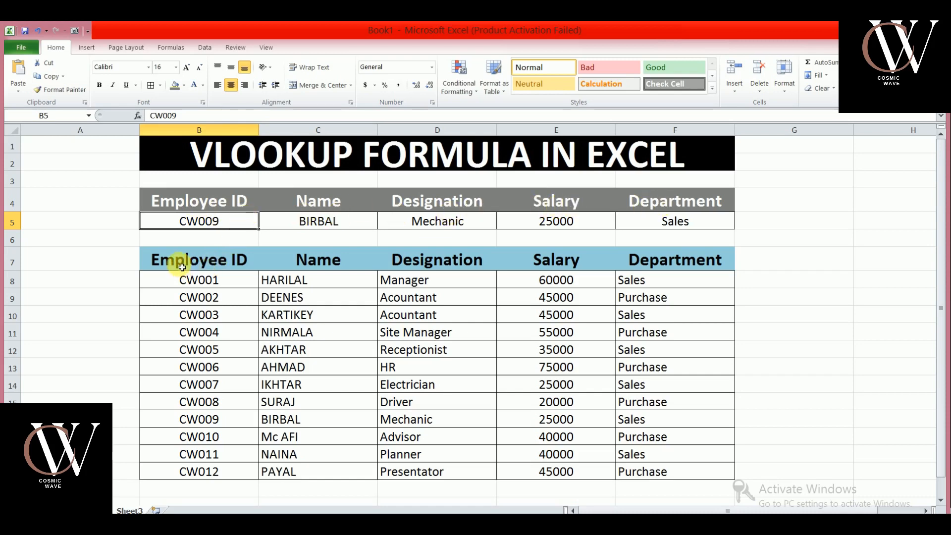
pyautogui.moveTo(181, 265); pyautogui.dragTo(650, 259)
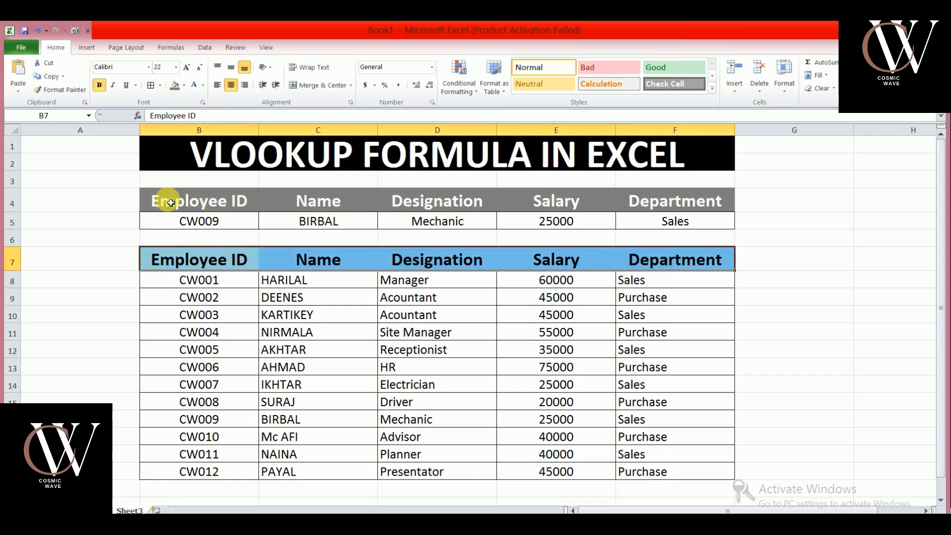
pyautogui.click(213, 205)
pyautogui.moveTo(212, 205); pyautogui.dragTo(648, 202)
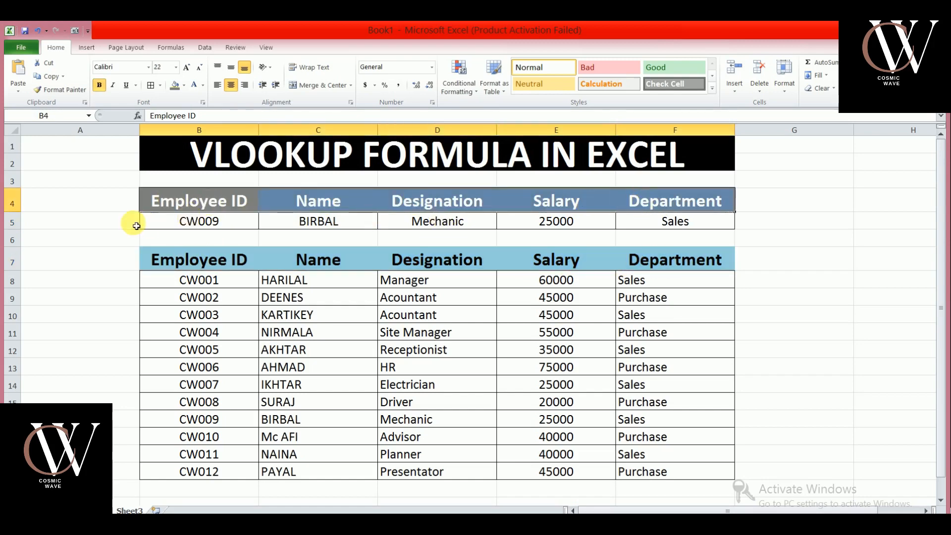
pyautogui.click(179, 226)
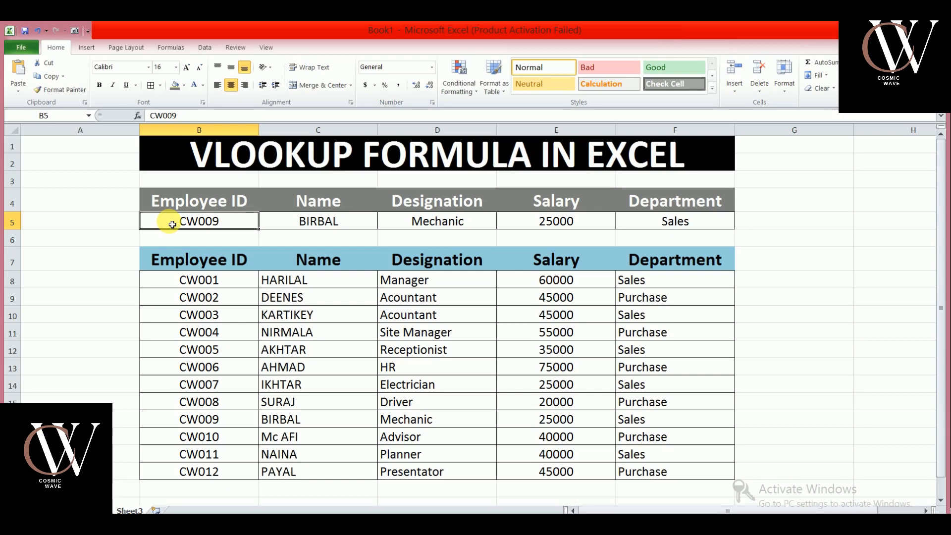
# Enter CW005 as the Employee ID in the lookup row.
pyautogui.write('C')
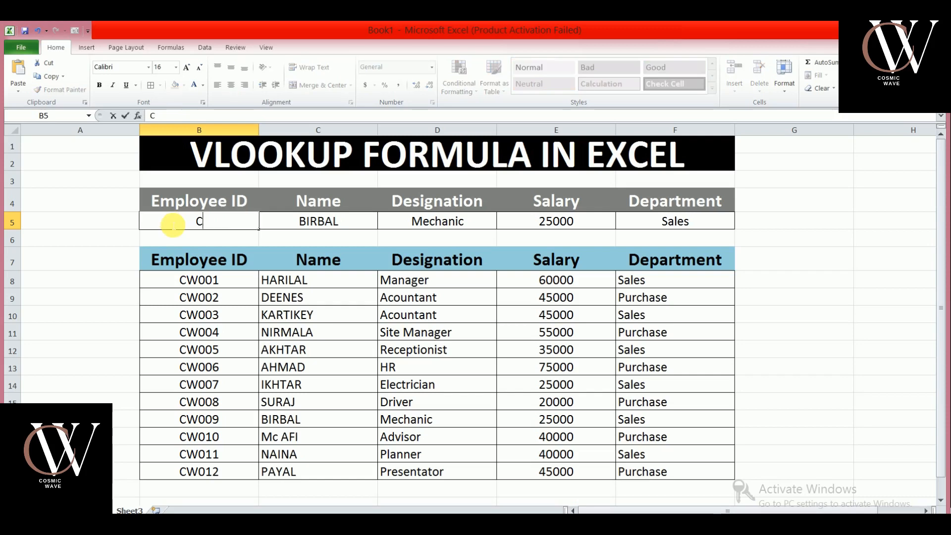
pyautogui.write('W005')
pyautogui.press('Return')
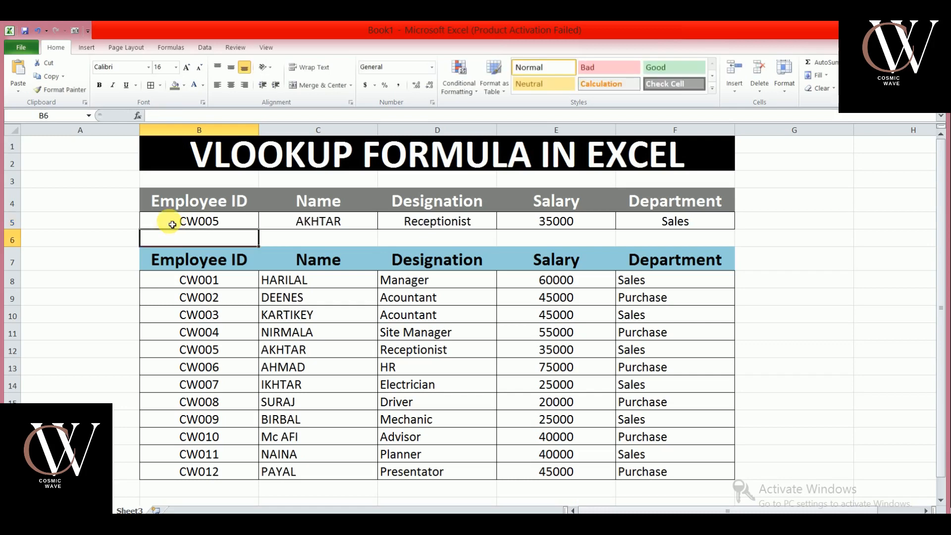
# Inspect the lookup formulas in the Name, Designation, Salary and Department cells of row 5.
pyautogui.click(321, 224)
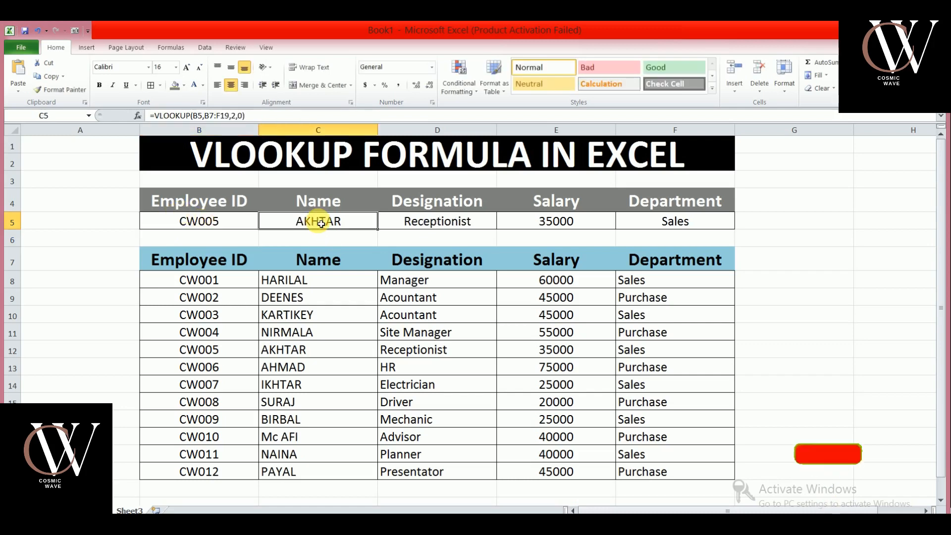
pyautogui.click(415, 226)
pyautogui.click(552, 221)
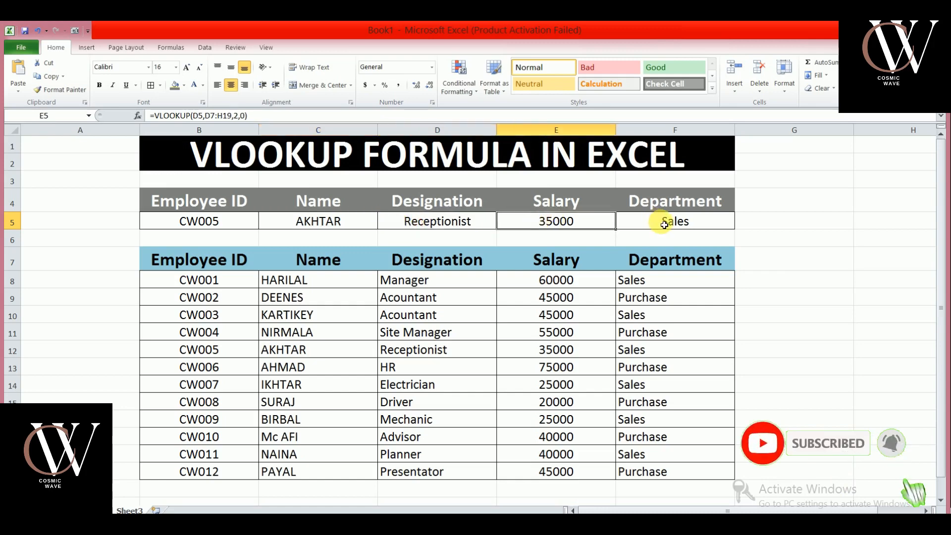
pyautogui.click(664, 223)
# Change the lookup Employee ID to CW002.
pyautogui.click(178, 222)
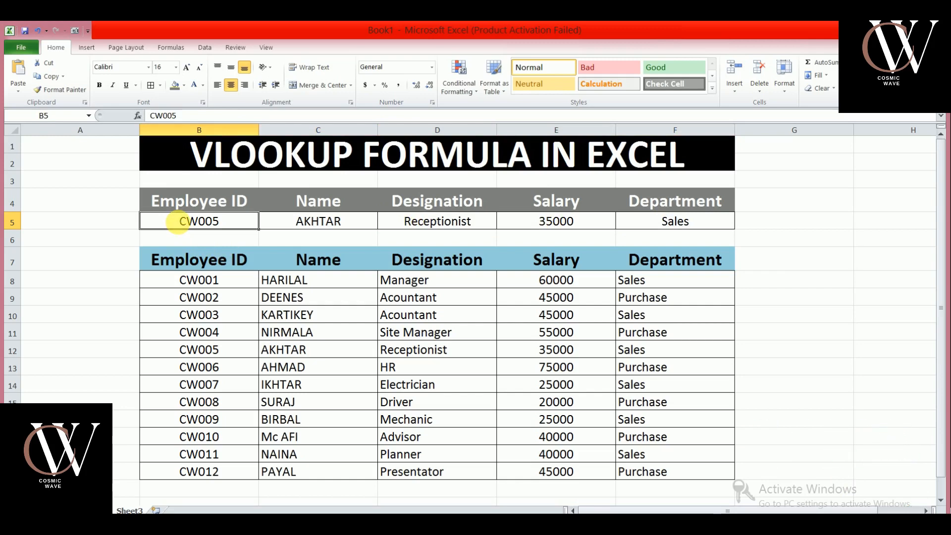
pyautogui.write('CW002')
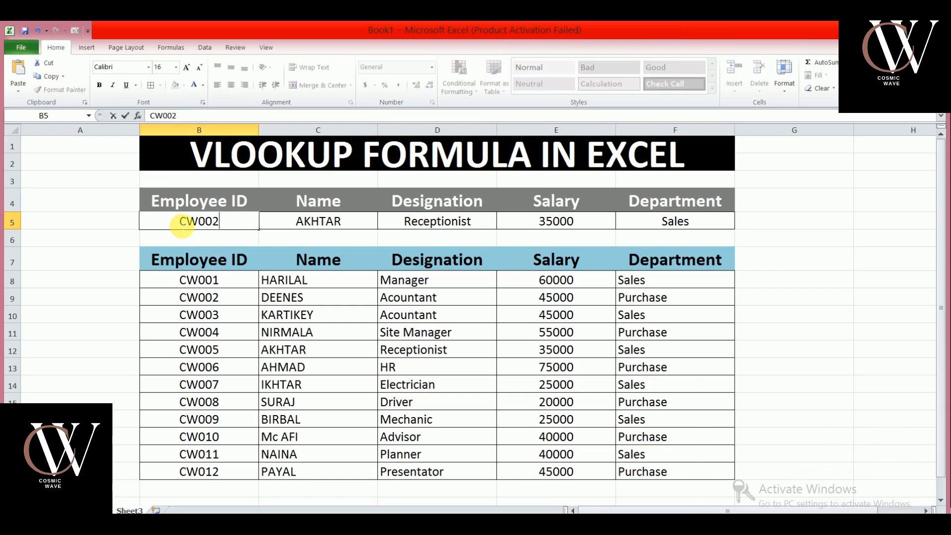
pyautogui.press('Return')
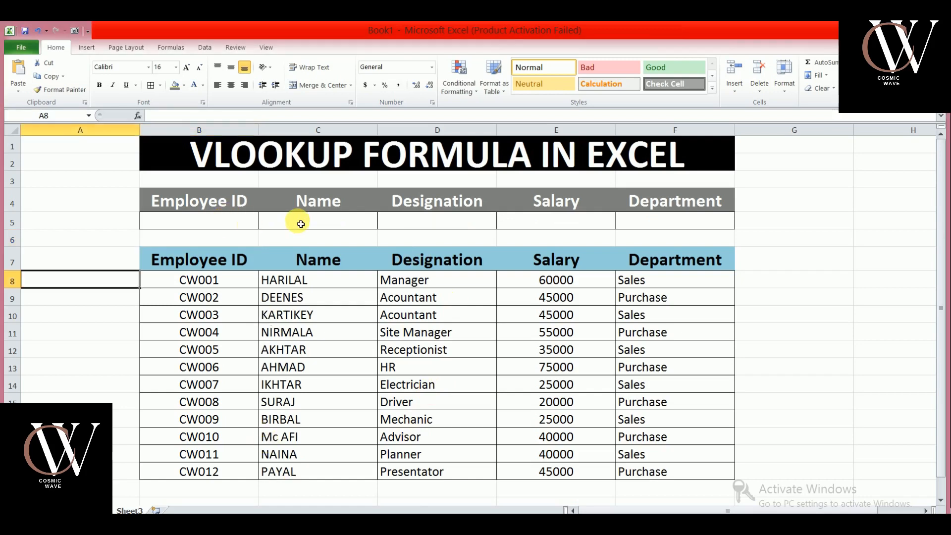
# Examine the cleared Employee ID, Name, Designation, Salary and Department cells of the lookup row.
pyautogui.click(269, 221)
pyautogui.click(220, 223)
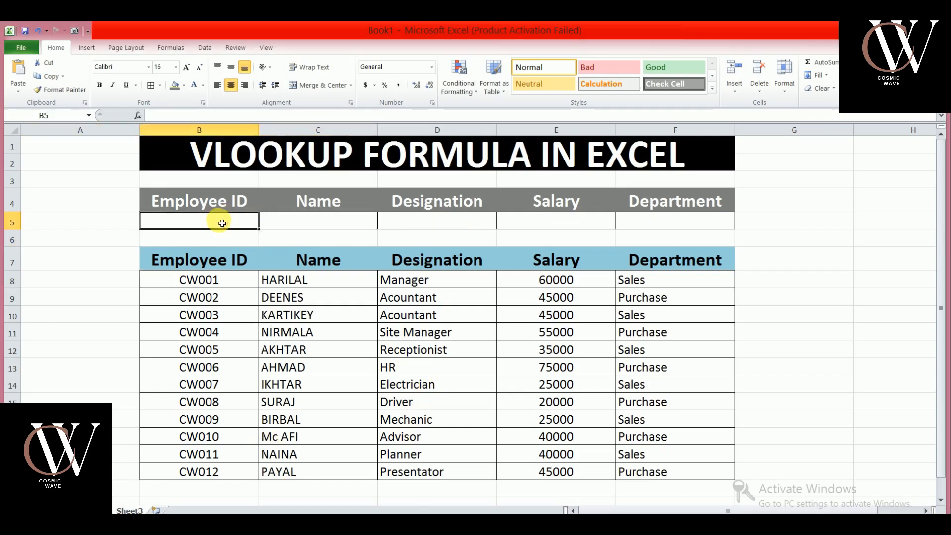
pyautogui.click(285, 220)
pyautogui.click(454, 223)
pyautogui.click(585, 222)
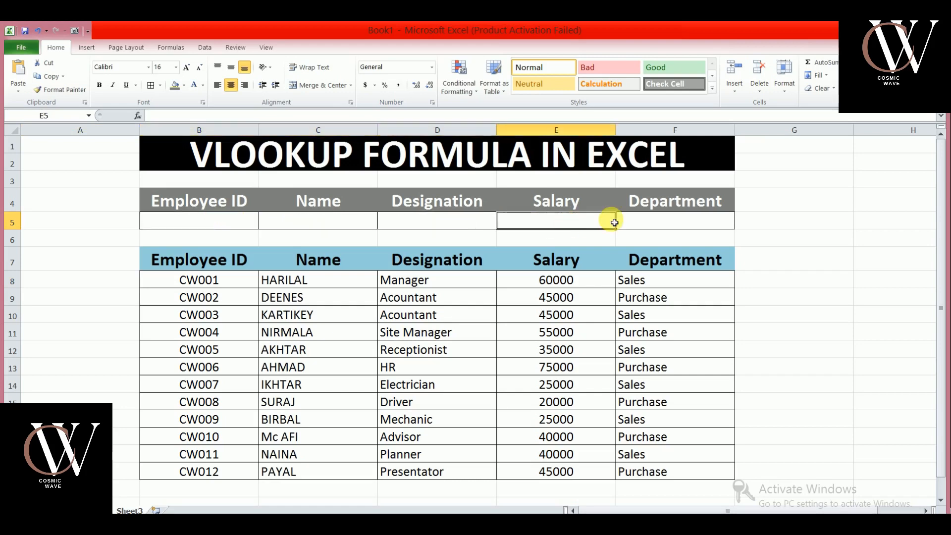
pyautogui.click(675, 218)
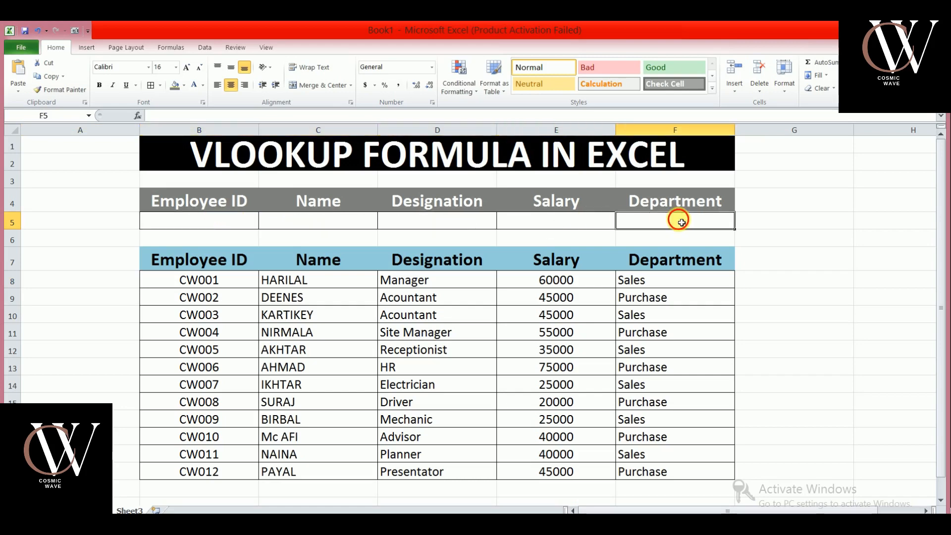
pyautogui.click(325, 224)
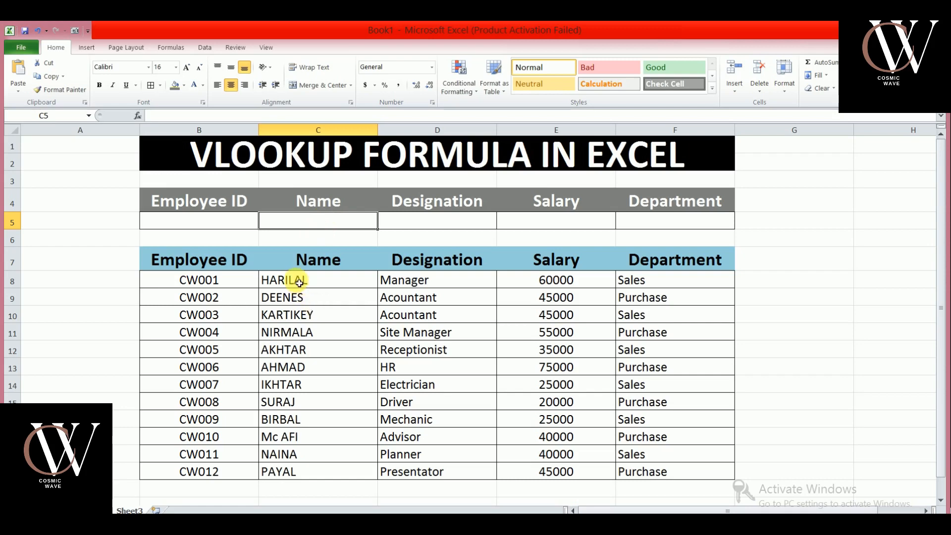
# Review the Name, Designation, Salary, Department and Employee ID columns of the employee table.
pyautogui.moveTo(300, 283); pyautogui.dragTo(287, 471)
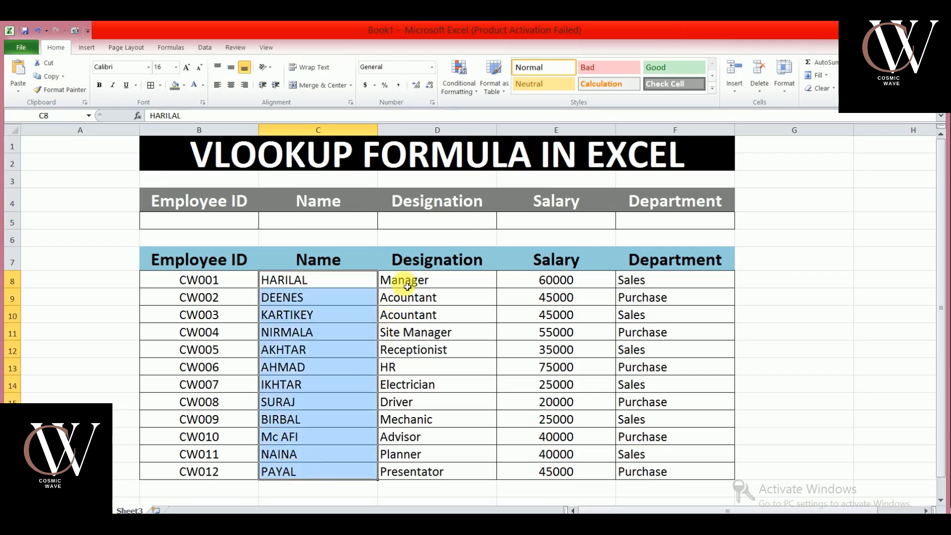
pyautogui.moveTo(408, 286); pyautogui.dragTo(388, 477)
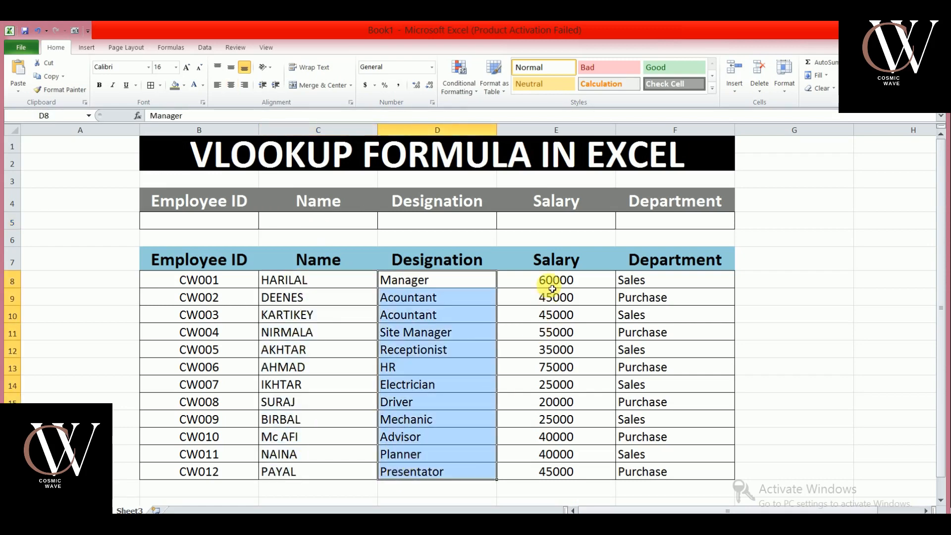
pyautogui.moveTo(552, 289); pyautogui.dragTo(548, 471)
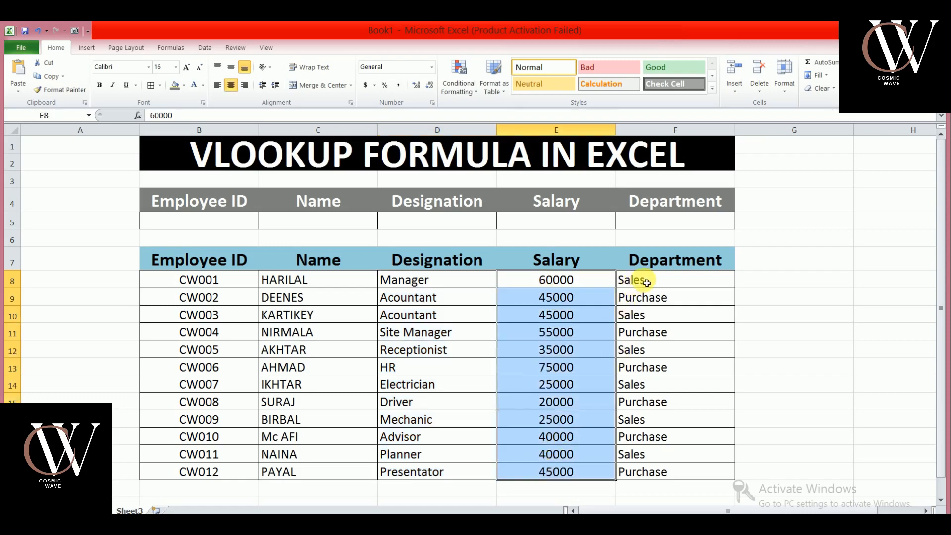
pyautogui.moveTo(646, 283); pyautogui.dragTo(656, 473)
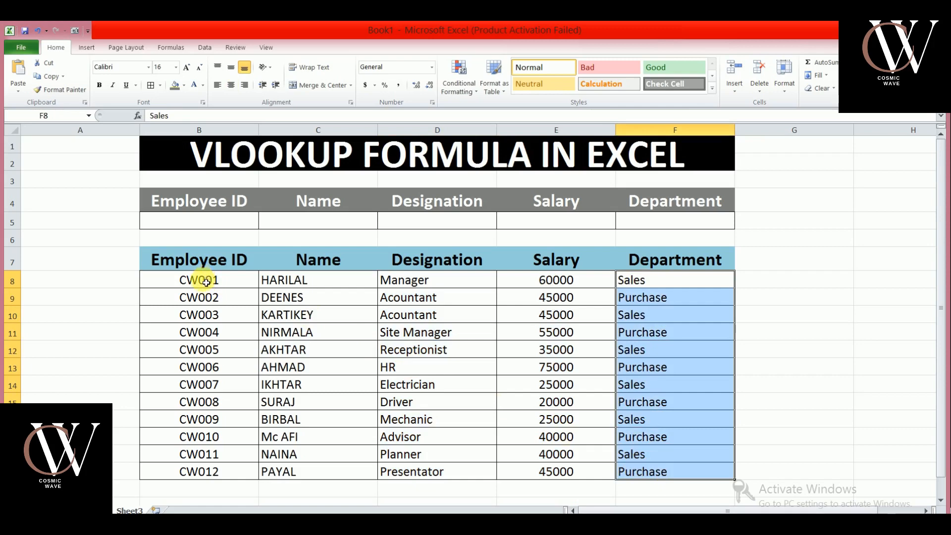
pyautogui.moveTo(206, 282); pyautogui.dragTo(223, 467)
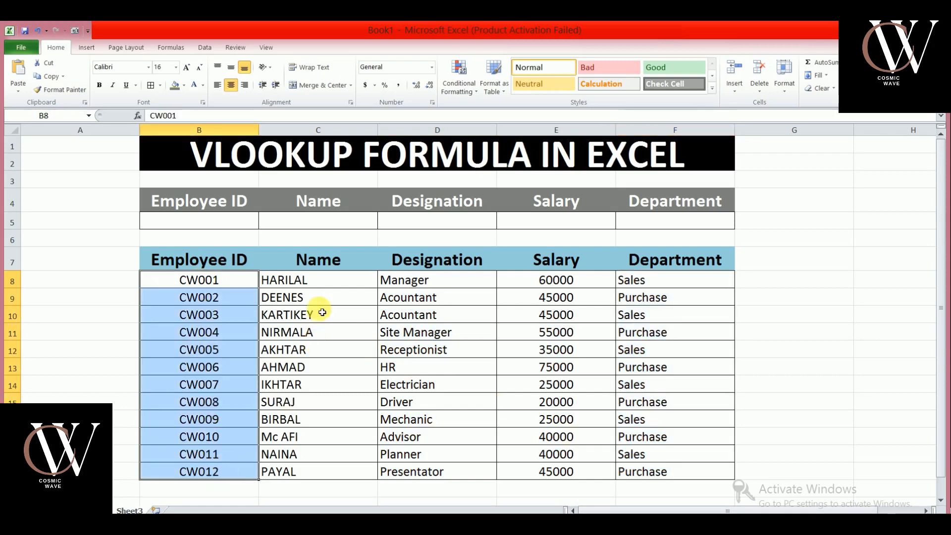
pyautogui.click(307, 281)
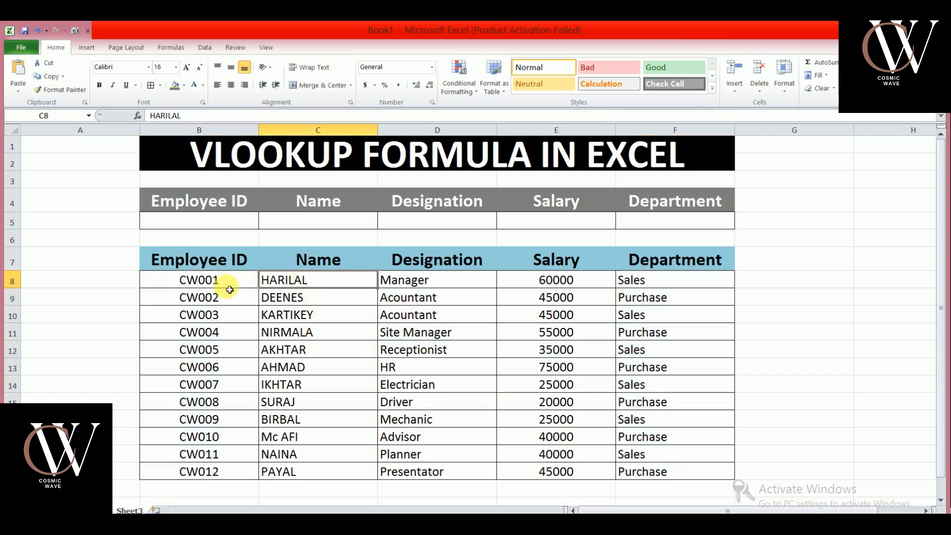
# Start a VLOOKUP formula in the Name cell of the lookup row.
pyautogui.click(308, 221)
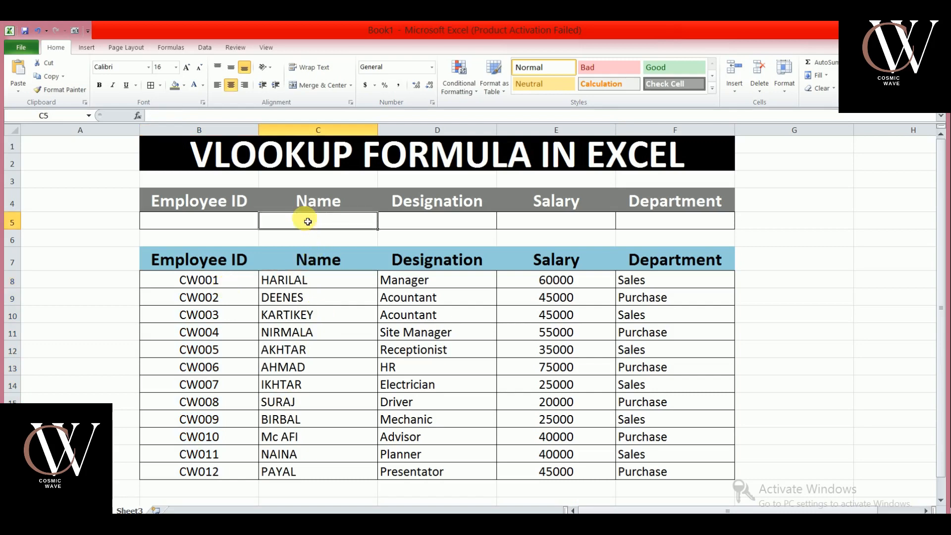
pyautogui.write('=')
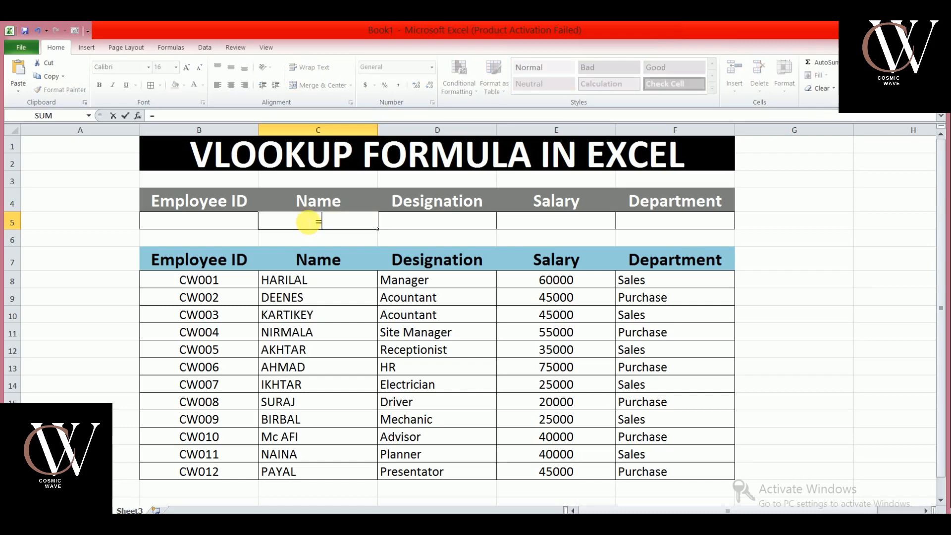
pyautogui.write('VL')
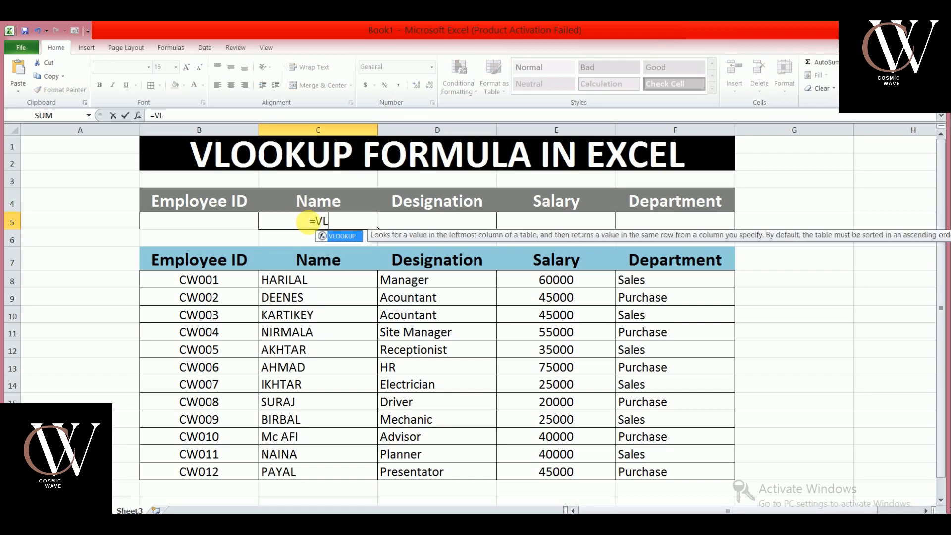
pyautogui.write('OOKU')
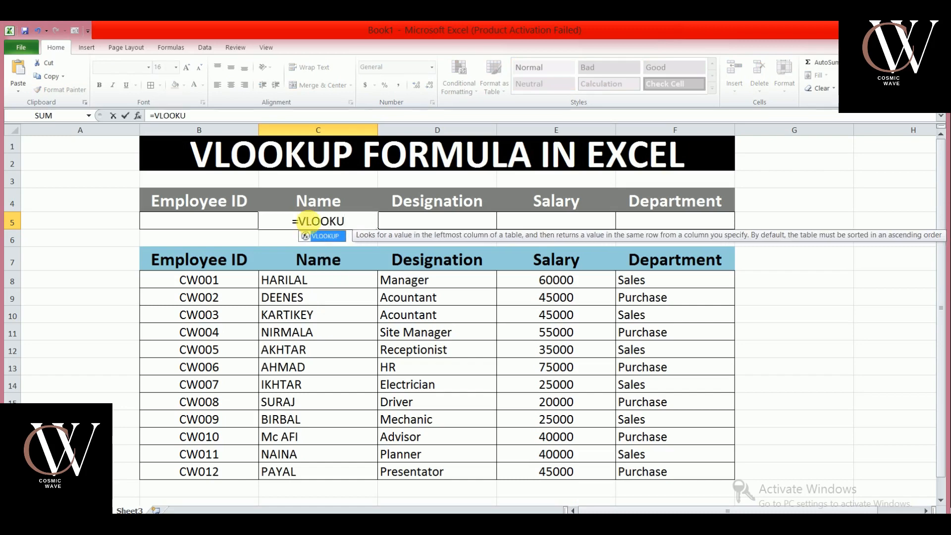
pyautogui.write('P')
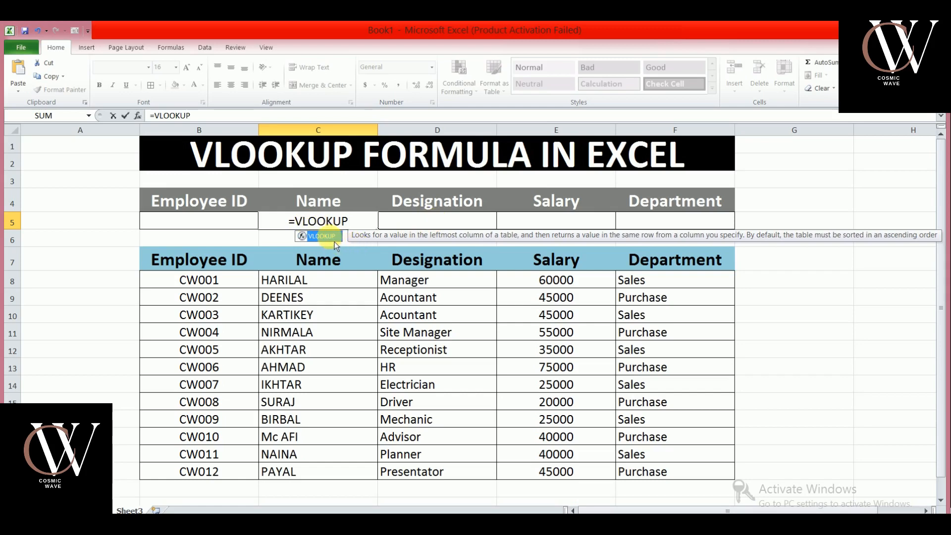
pyautogui.click(362, 225)
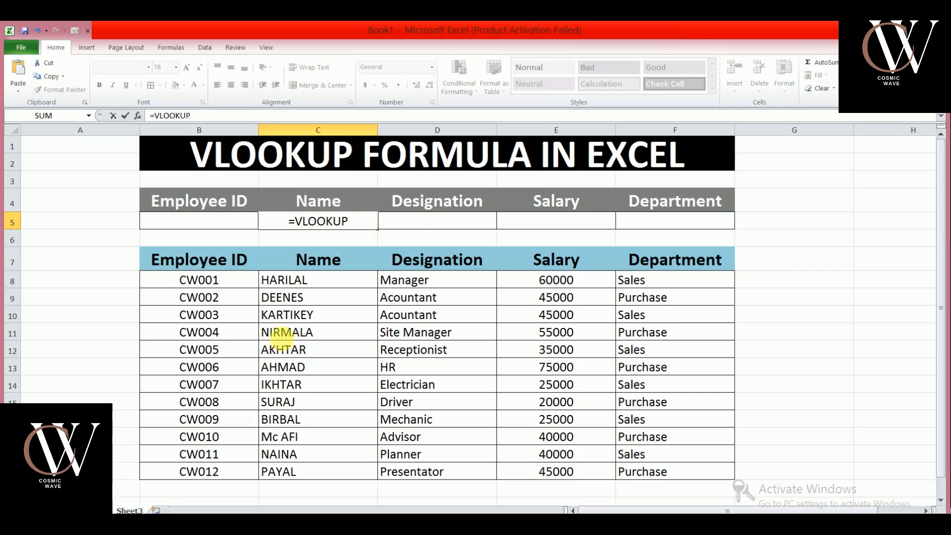
# Open the On-Screen Keyboard and add an opening parenthesis to the VLOOKUP formula.
pyautogui.click(297, 526)
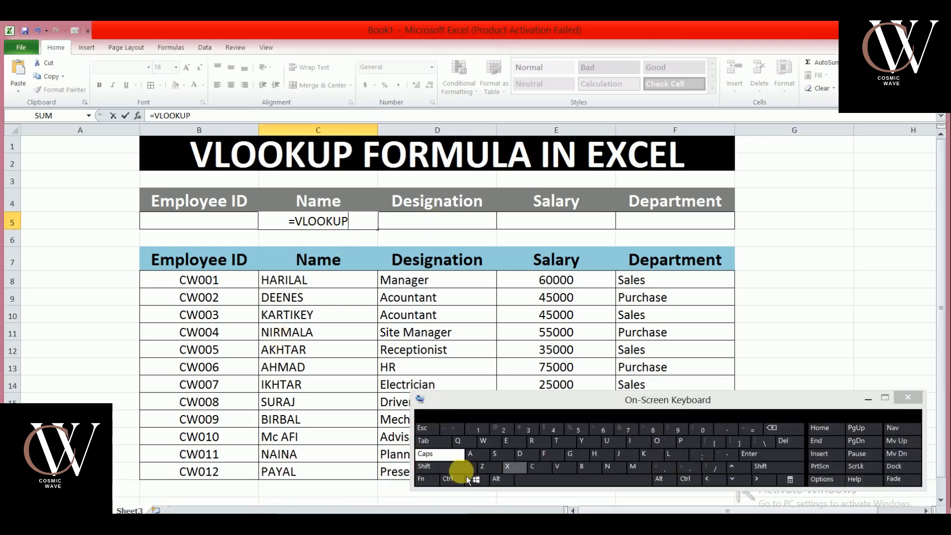
pyautogui.click(438, 474)
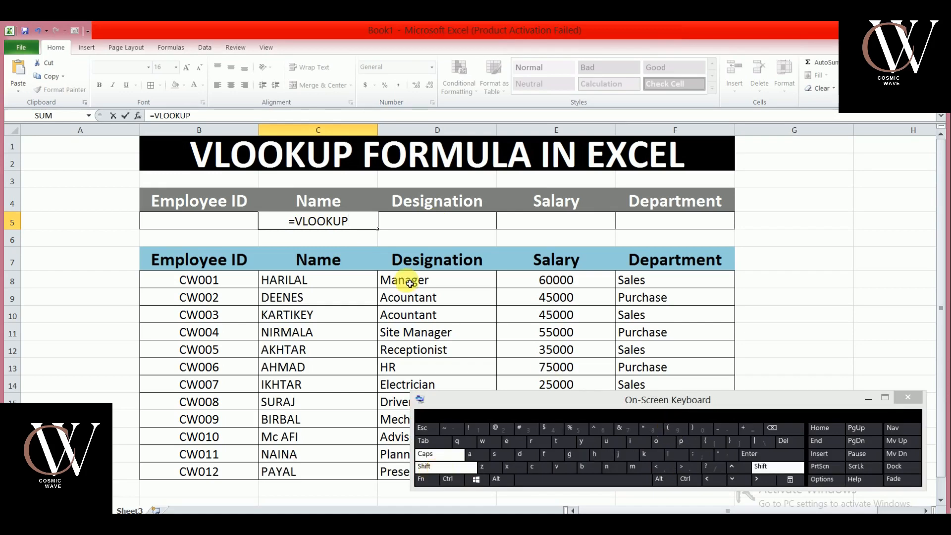
pyautogui.click(352, 222)
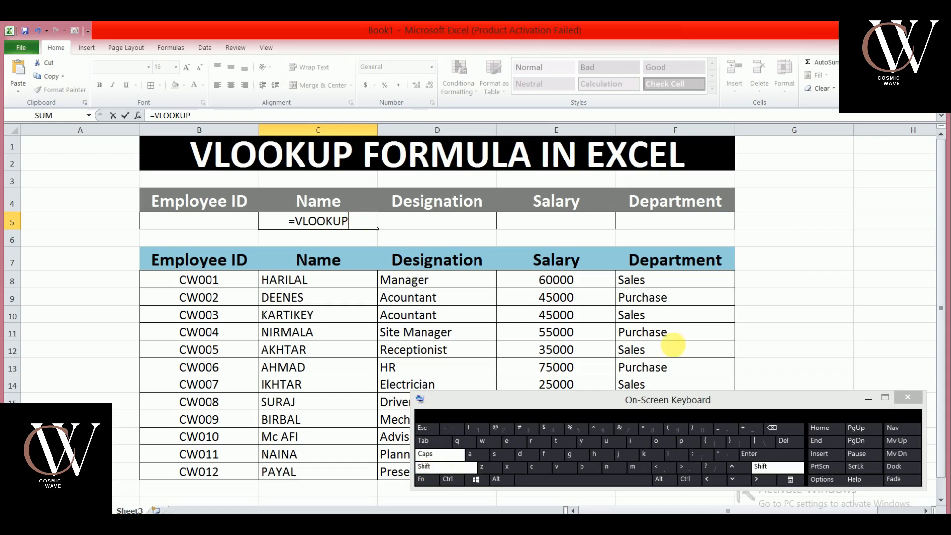
pyautogui.click(673, 433)
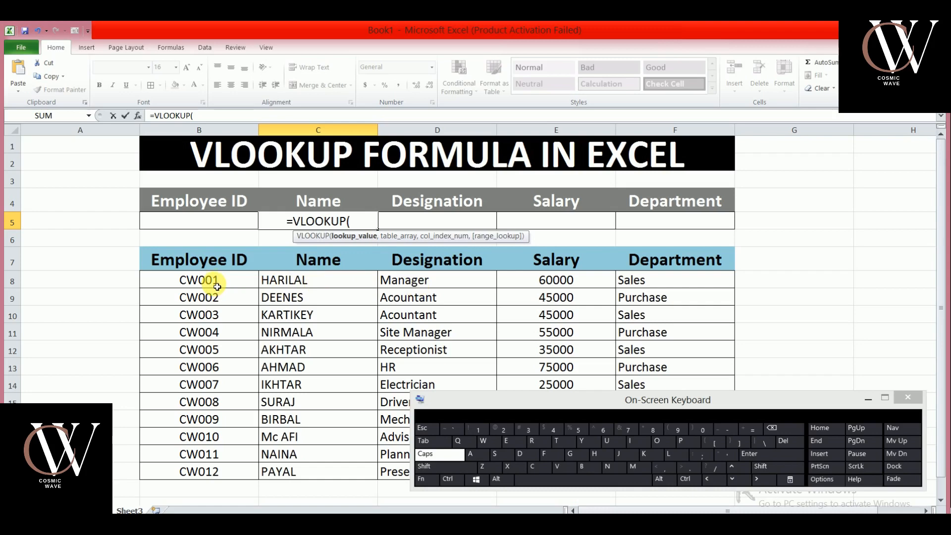
# Set the VLOOKUP lookup value to the Employee ID cell B5 and the table array to B7:F19.
pyautogui.click(210, 226)
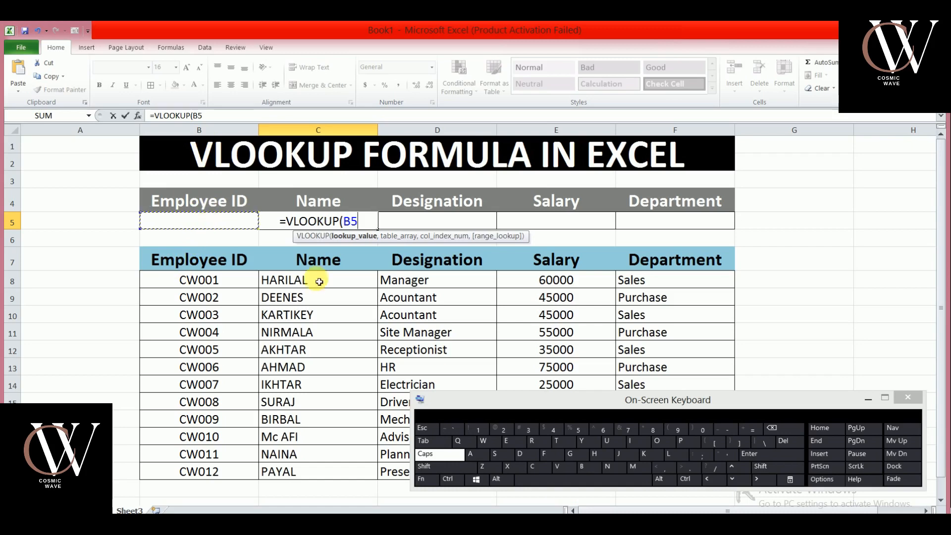
pyautogui.click(665, 470)
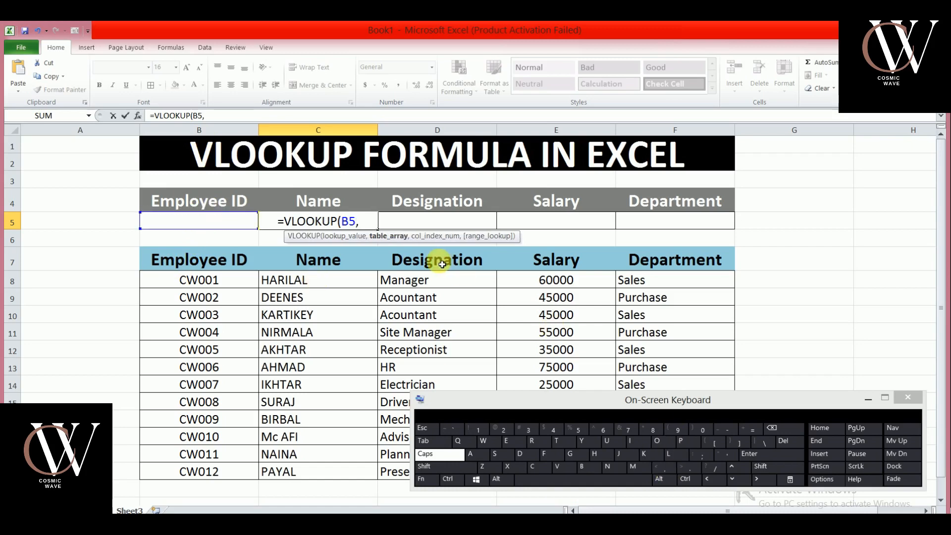
pyautogui.moveTo(572, 405); pyautogui.dragTo(587, 306)
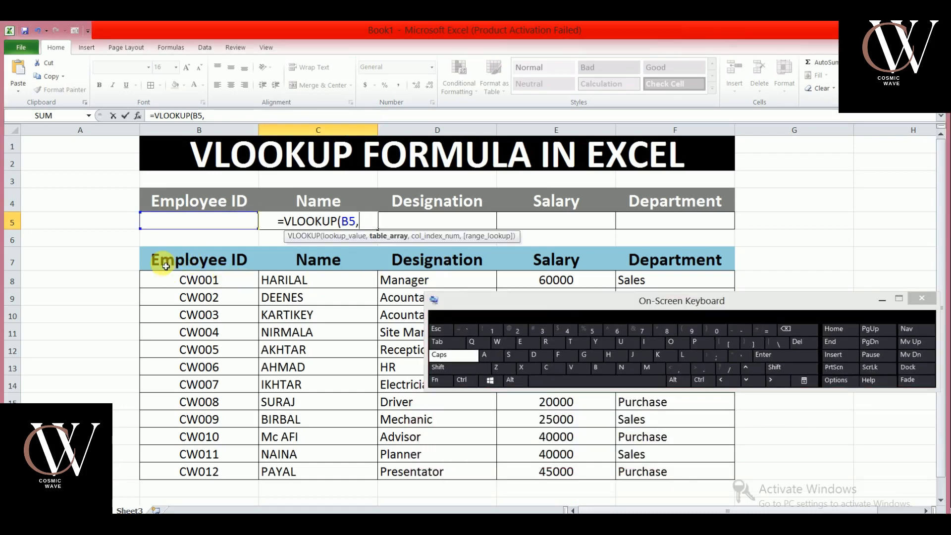
pyautogui.moveTo(165, 264); pyautogui.dragTo(683, 474)
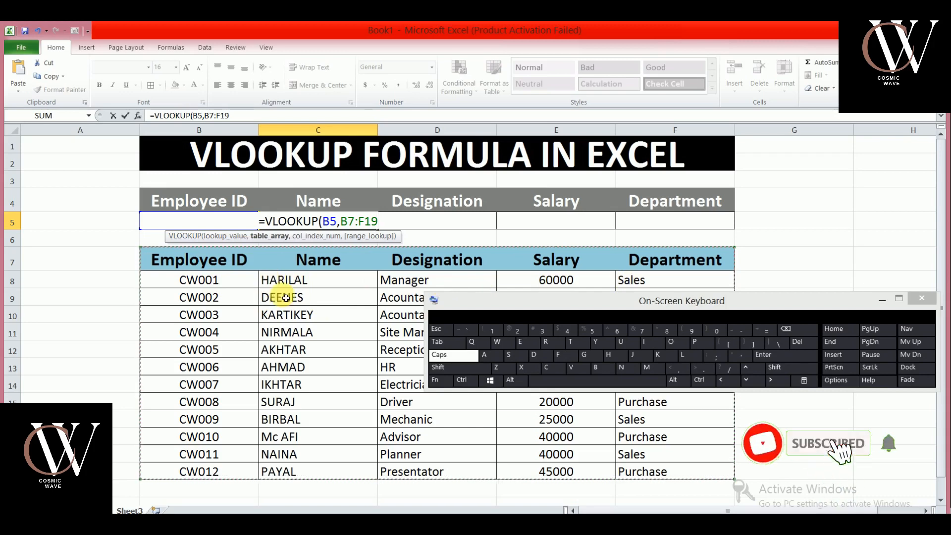
# Complete the formula with column index 2 and exact match 0, close the parenthesis and enter it.
pyautogui.click(679, 370)
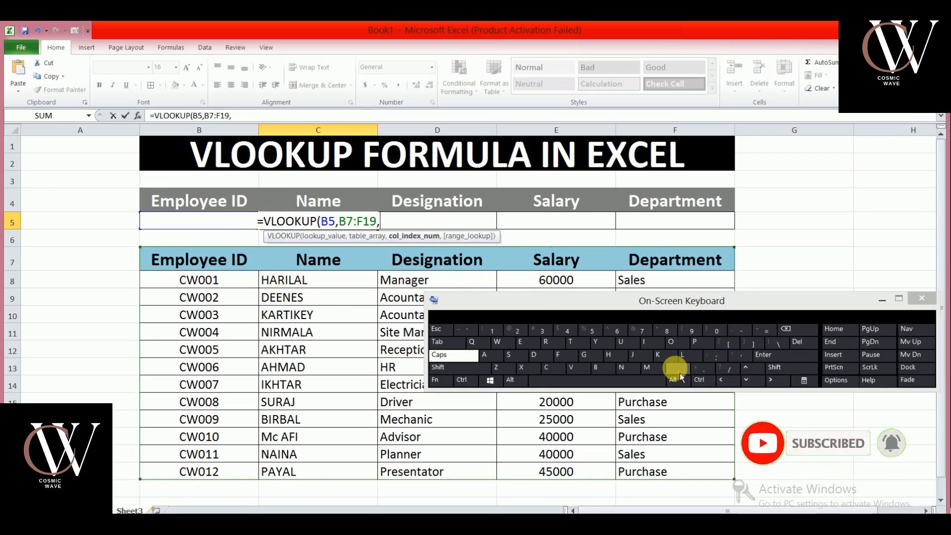
pyautogui.click(524, 335)
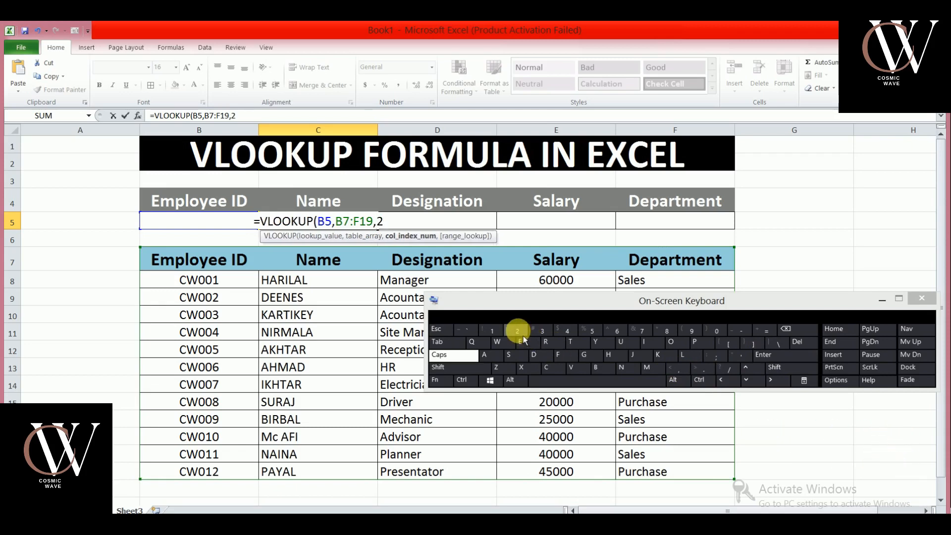
pyautogui.click(682, 371)
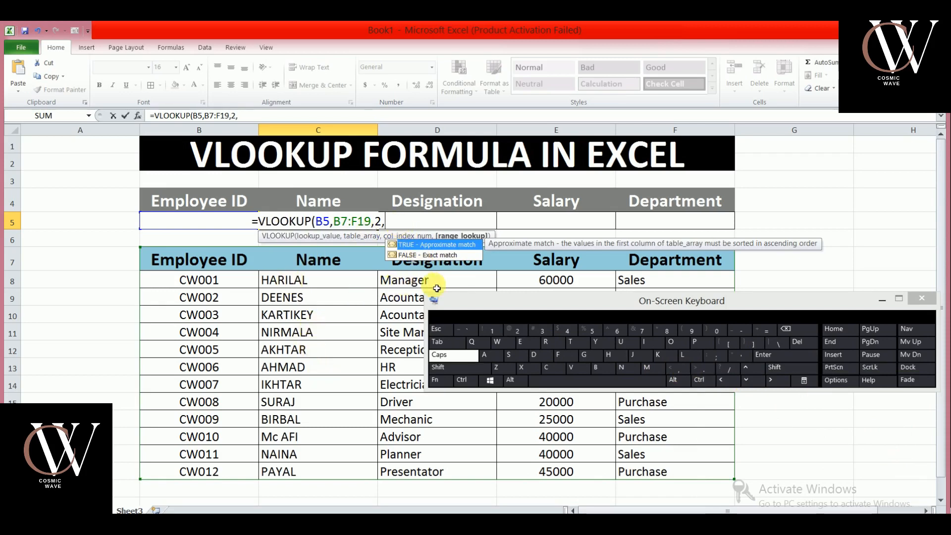
pyautogui.click(723, 334)
pyautogui.click(775, 371)
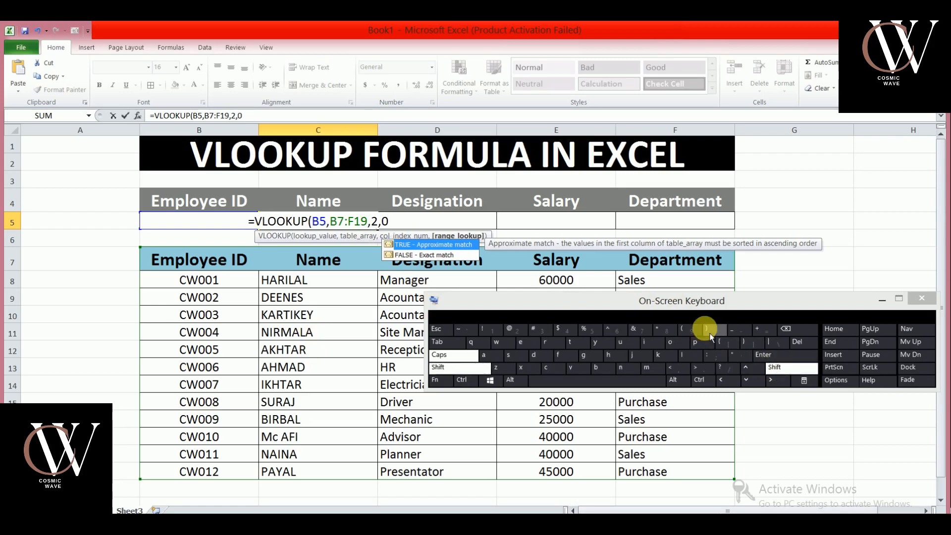
pyautogui.click(707, 331)
pyautogui.click(768, 356)
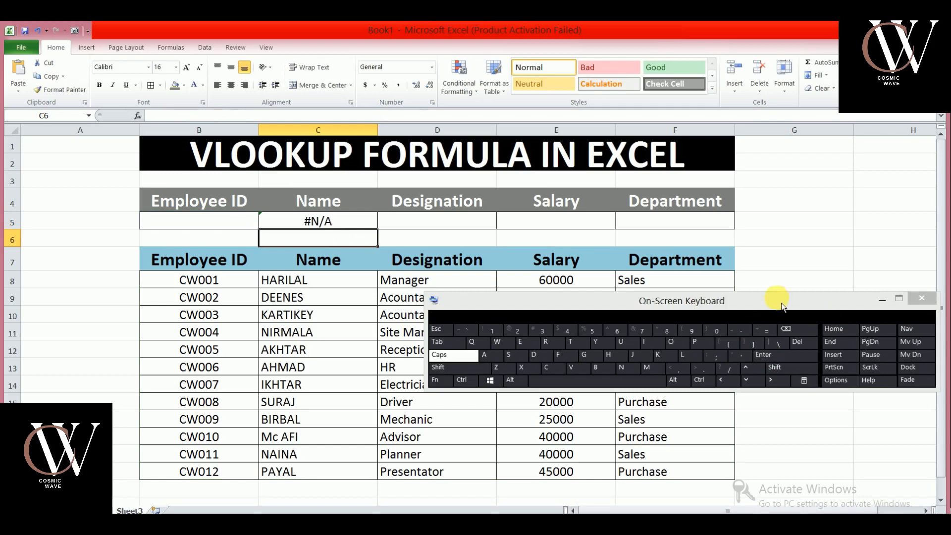
# Minimize the On-Screen Keyboard and select the Name formula cell.
pyautogui.moveTo(783, 306); pyautogui.dragTo(697, 444)
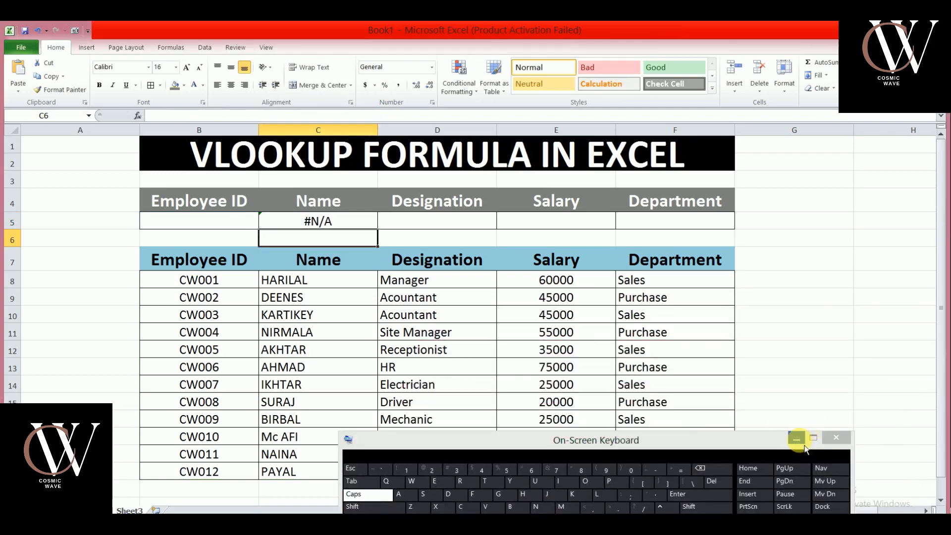
pyautogui.click(798, 440)
pyautogui.click(345, 226)
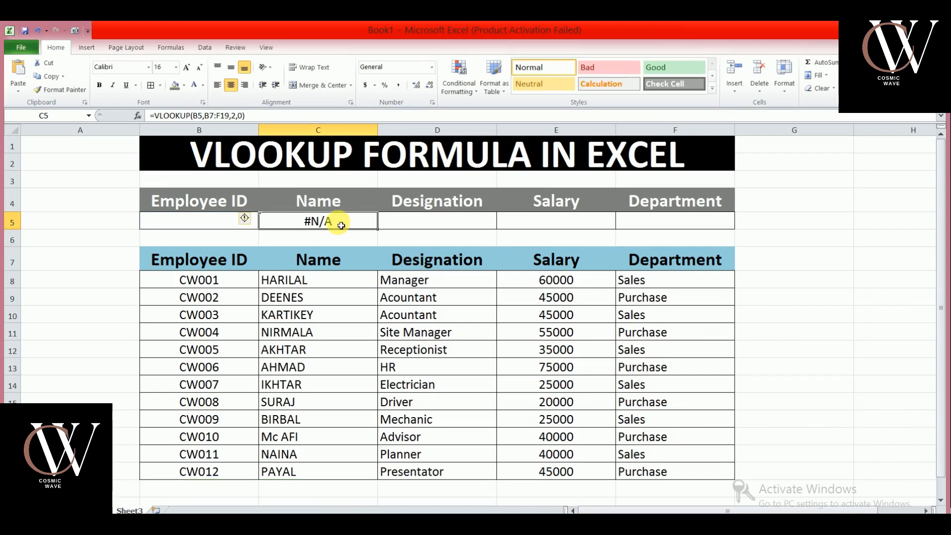
# Enter CW001 as the Employee ID in the lookup row.
pyautogui.click(232, 226)
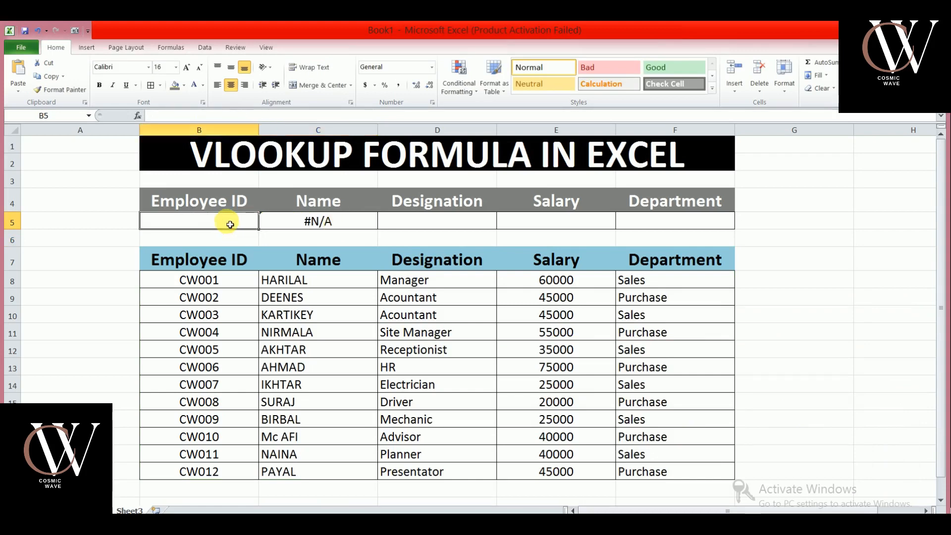
pyautogui.write('C')
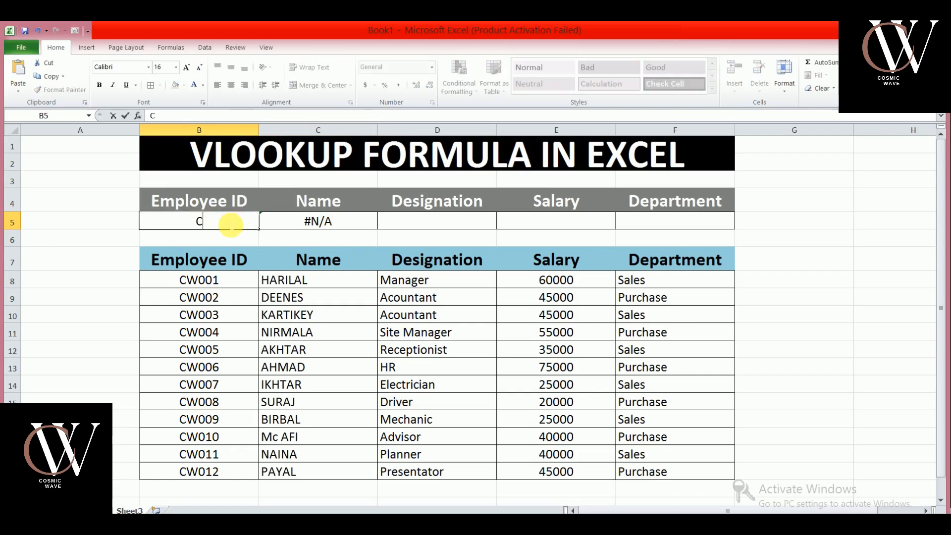
pyautogui.write('W001')
pyautogui.press('Return')
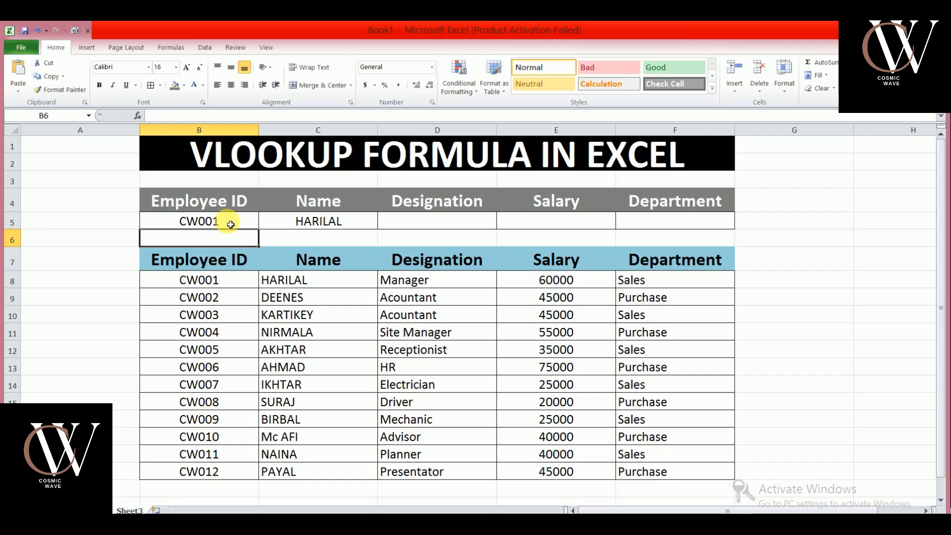
# Change the lookup row's Employee ID to CW005.
pyautogui.click(324, 222)
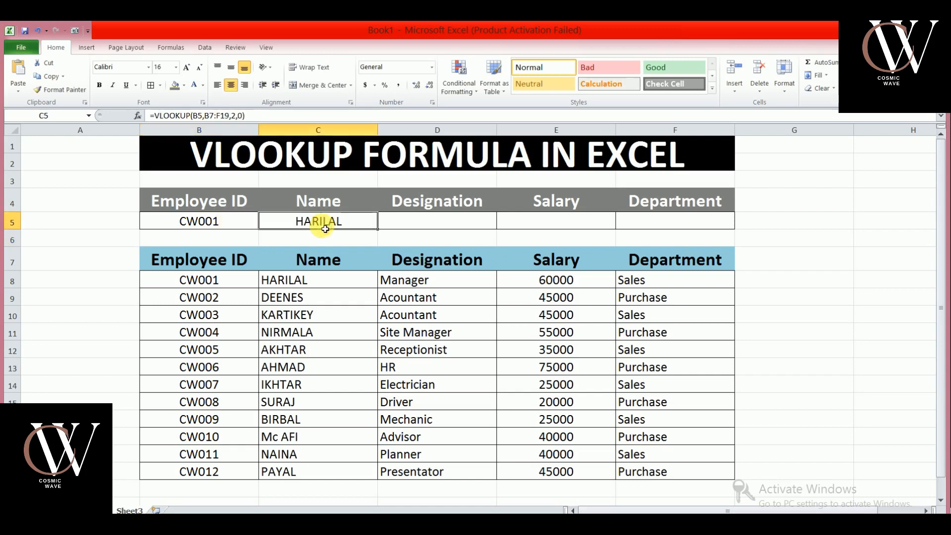
pyautogui.click(233, 225)
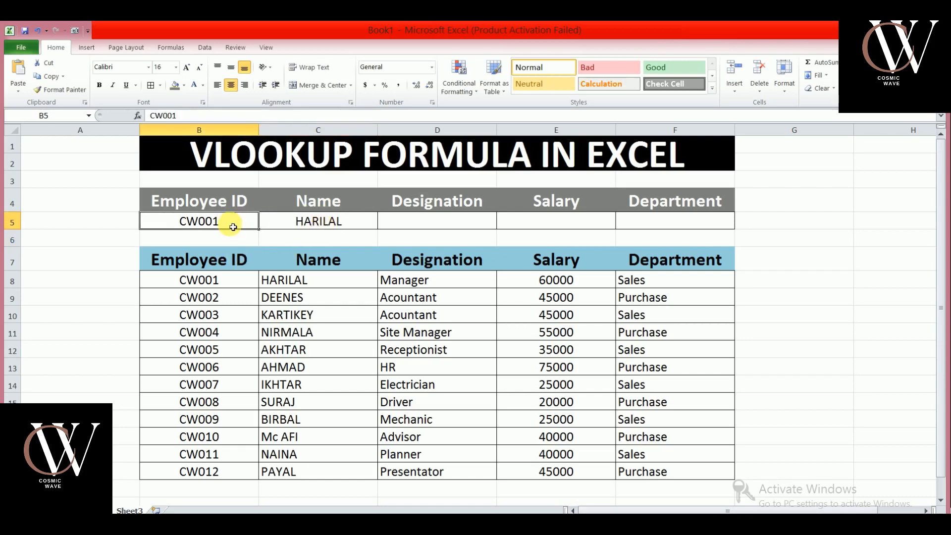
pyautogui.write('C')
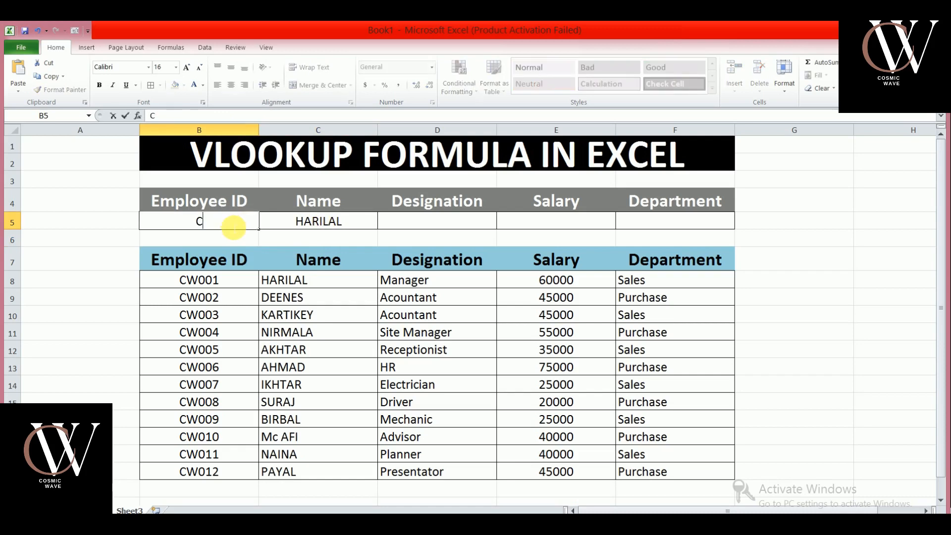
pyautogui.write('W005')
pyautogui.press('Return')
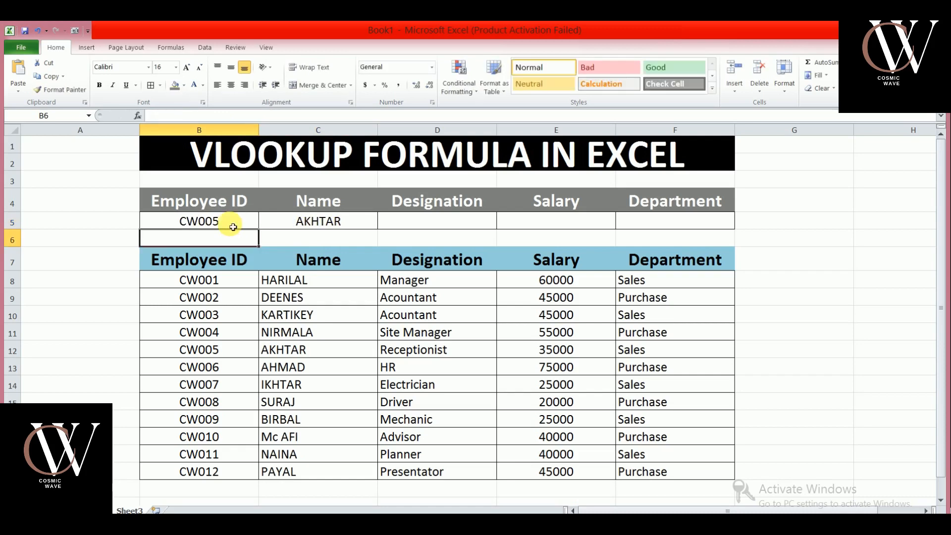
# Change the lookup row's Employee ID to CW009.
pyautogui.click(233, 227)
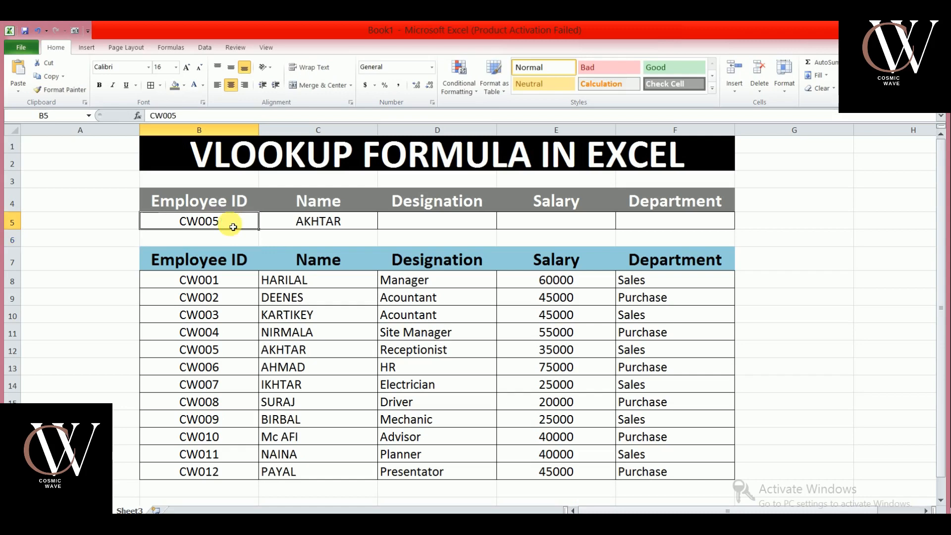
pyautogui.write('CW')
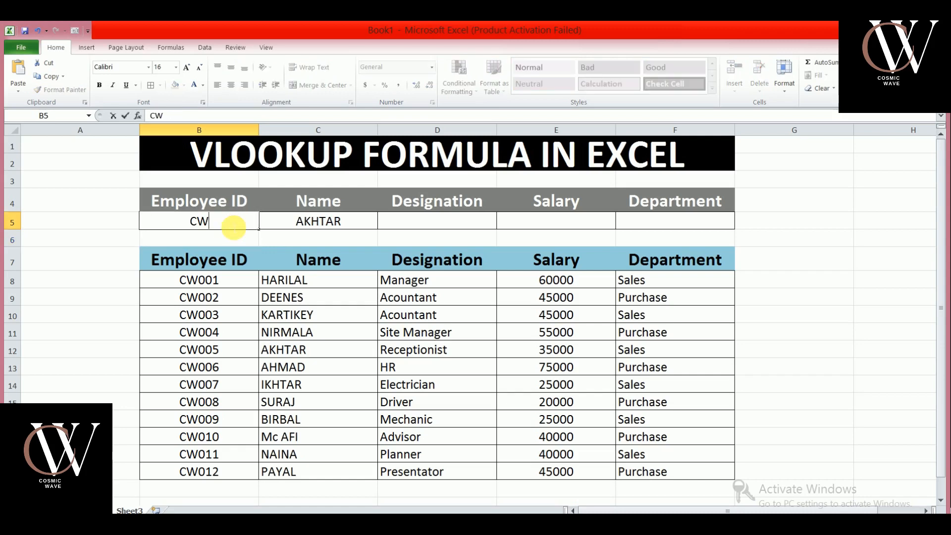
pyautogui.write('009')
pyautogui.press('Return')
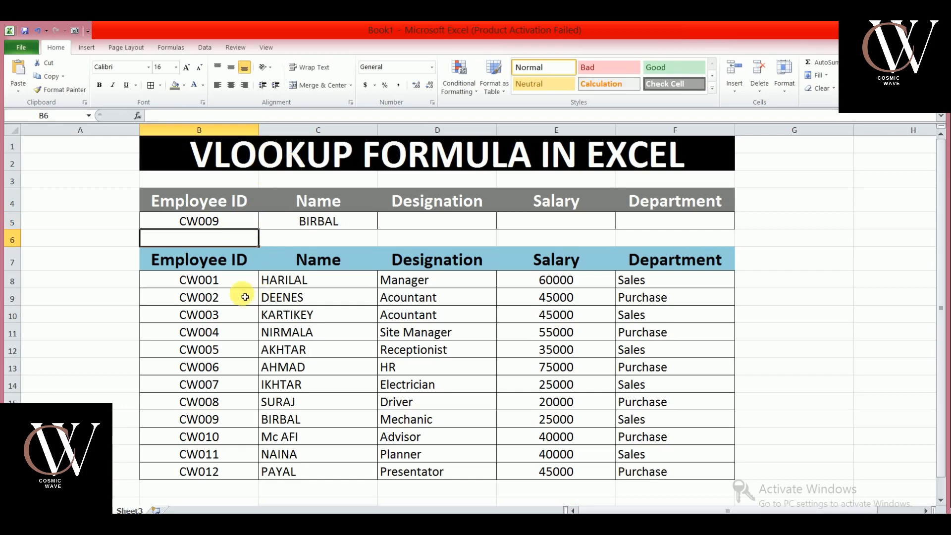
# Copy the Name formula into the Designation, Salary and Department cells and compare them with the matching table row.
pyautogui.click(290, 226)
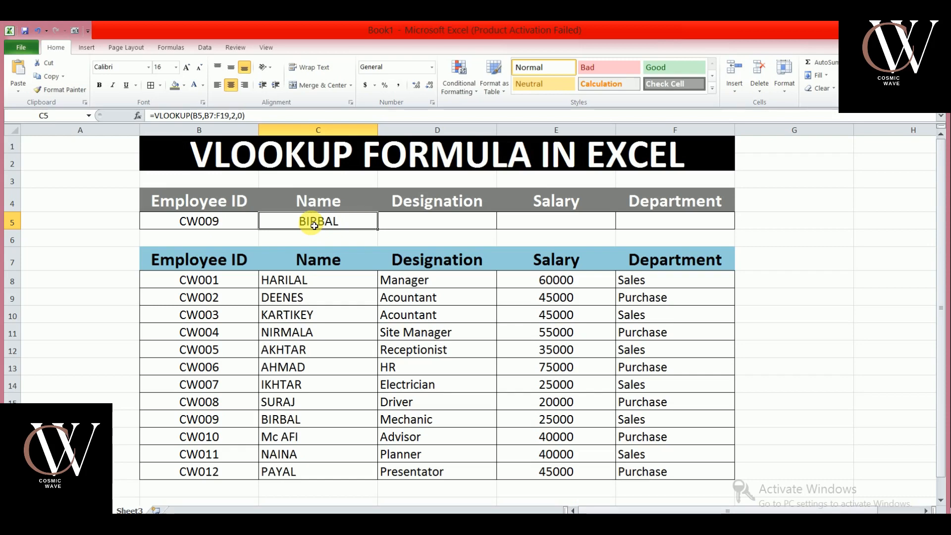
pyautogui.hotkey('ctrl', 'c')
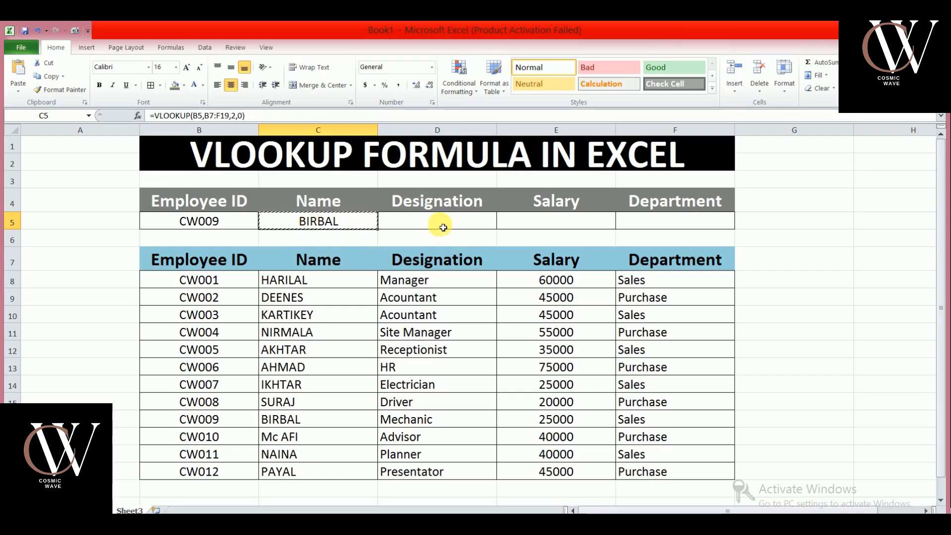
pyautogui.click(443, 226)
pyautogui.hotkey('ctrl', 'v')
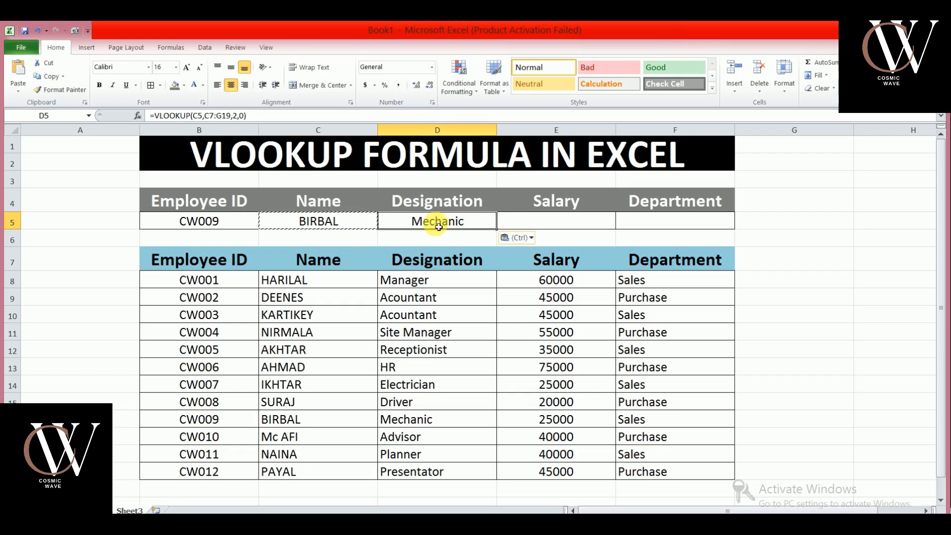
pyautogui.click(546, 225)
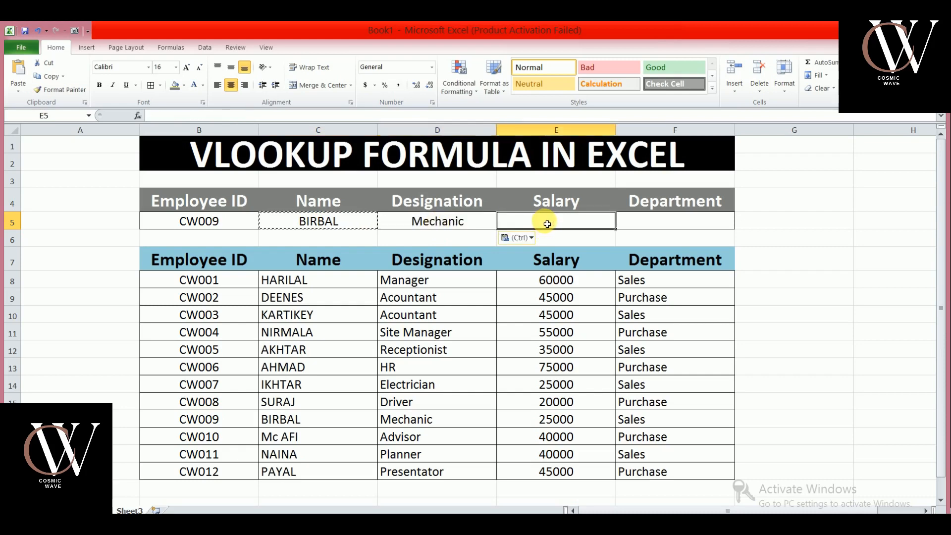
pyautogui.hotkey('ctrl', 'v')
pyautogui.click(658, 226)
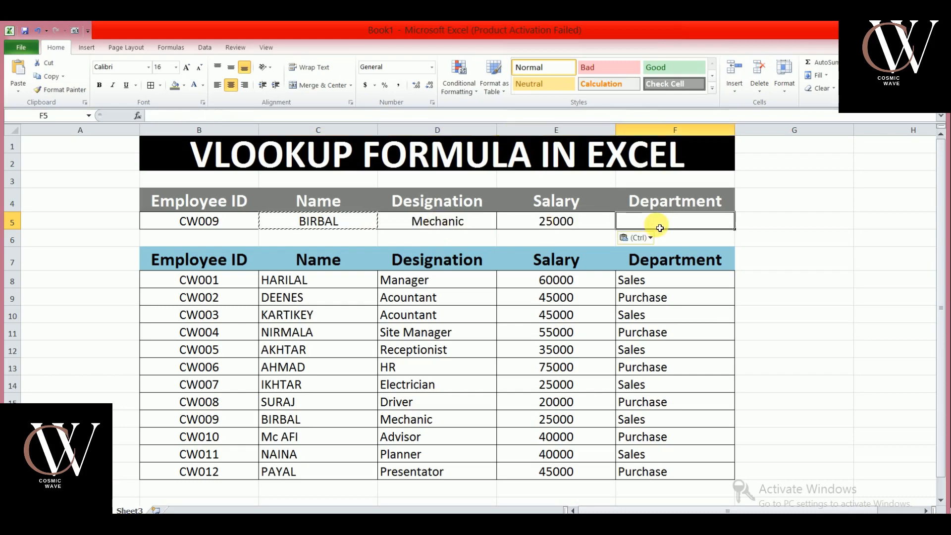
pyautogui.hotkey('ctrl', 'v')
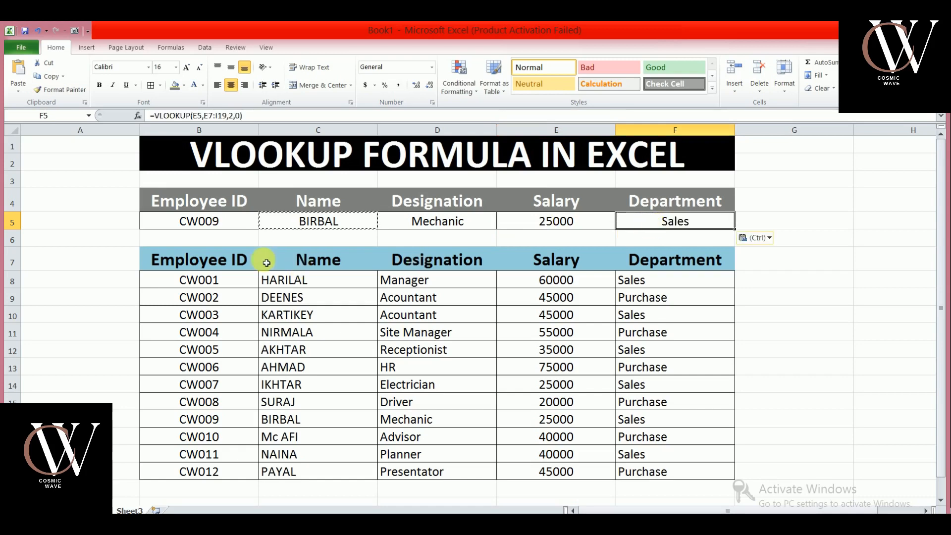
pyautogui.press('Escape')
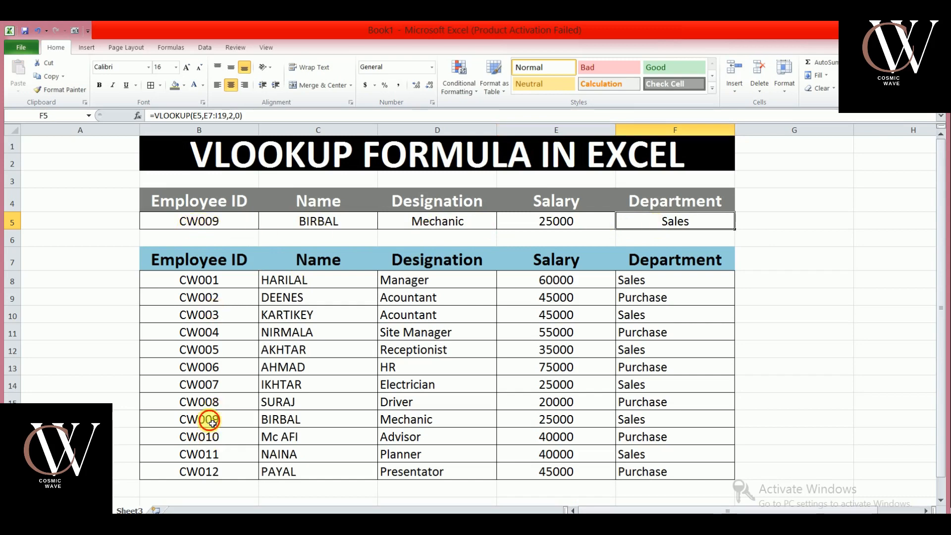
pyautogui.moveTo(206, 418); pyautogui.dragTo(662, 419)
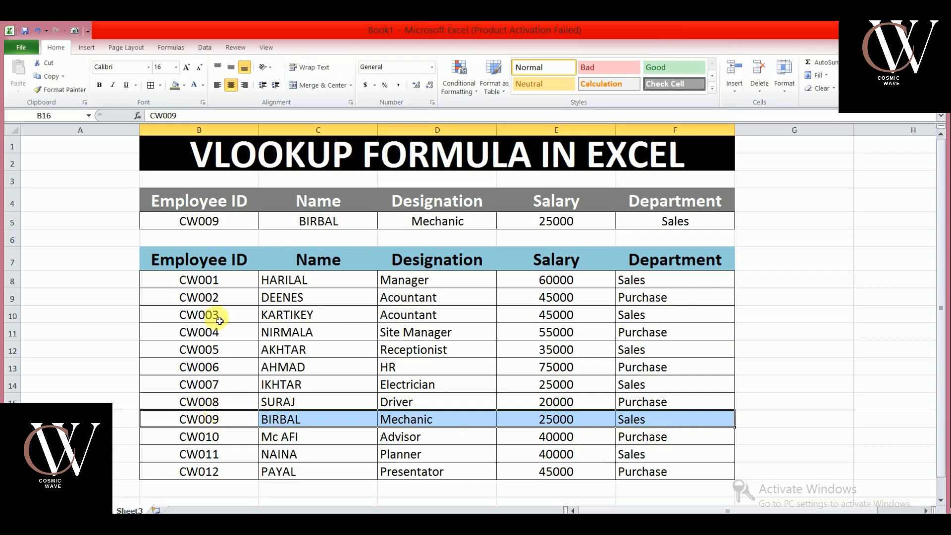
# Change the lookup row's Employee ID to CW004 and review the returned name, designation, salary and department.
pyautogui.click(209, 224)
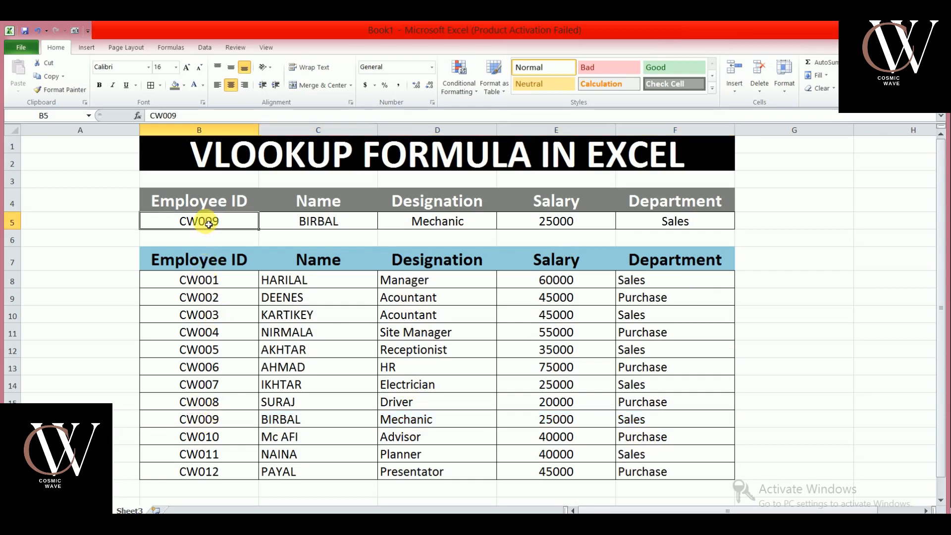
pyautogui.write('CW00')
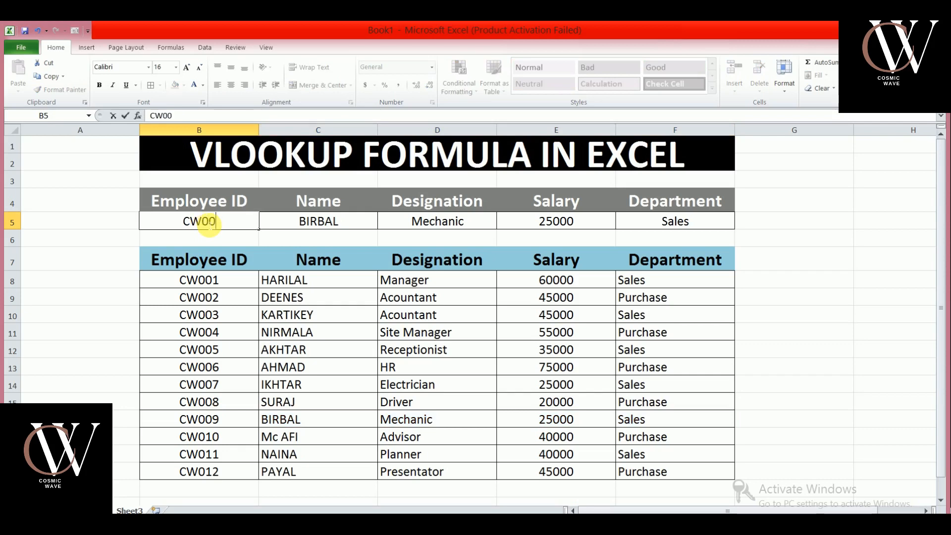
pyautogui.write('4')
pyautogui.press('Return')
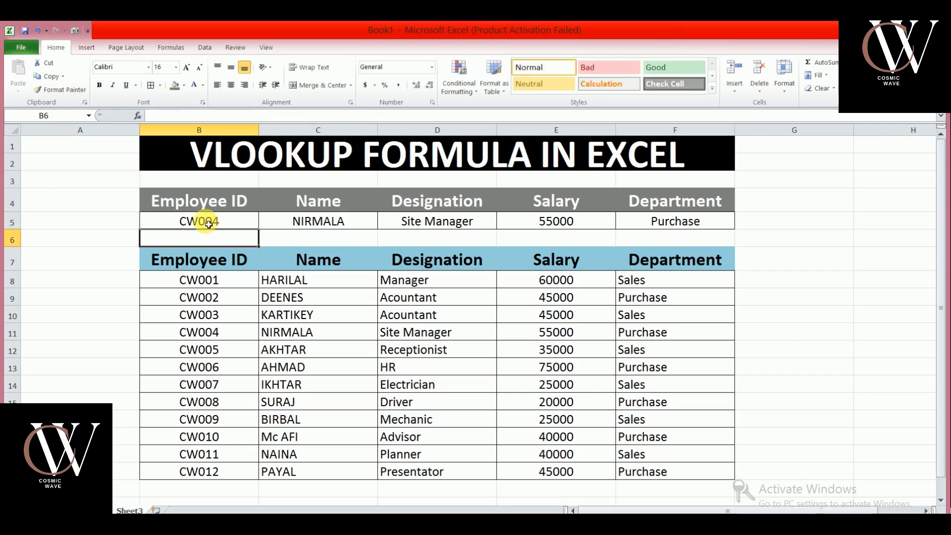
pyautogui.moveTo(246, 221); pyautogui.dragTo(656, 221)
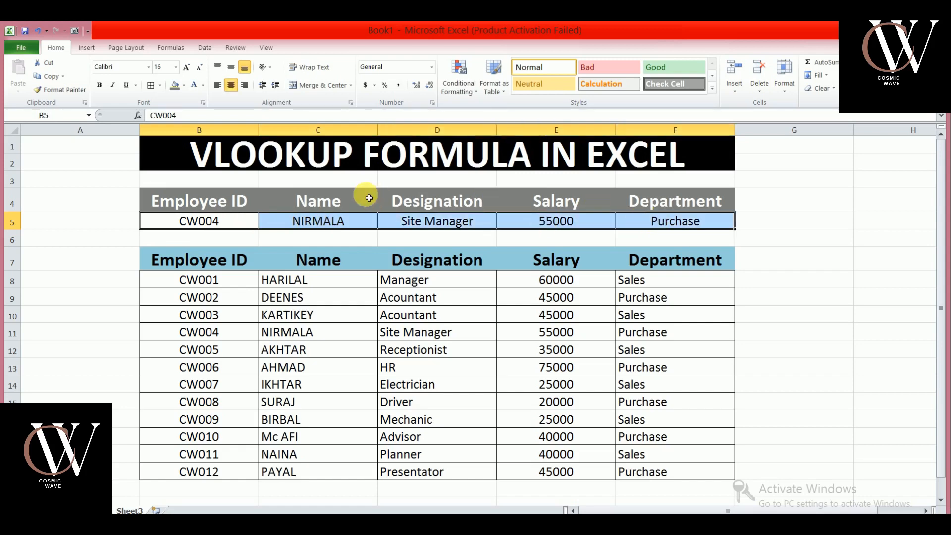
pyautogui.click(876, 257)
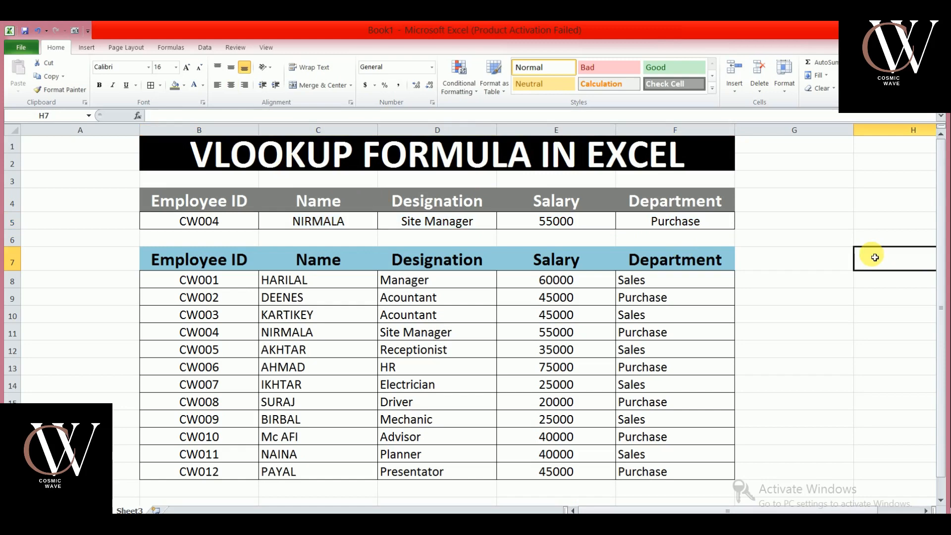